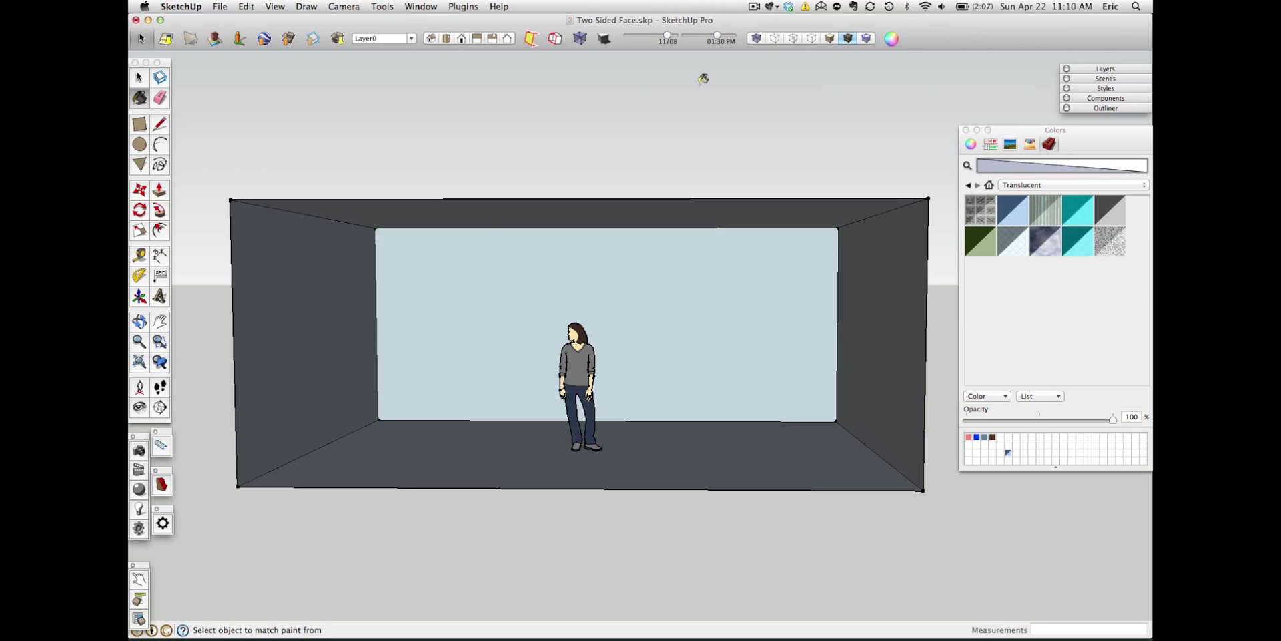
# Step: Select the inside face of the room's left wall and show its Entity Info
pyautogui.press('o')
pyautogui.moveTo(465, 345); pyautogui.dragTo(436, 336, button='middle')
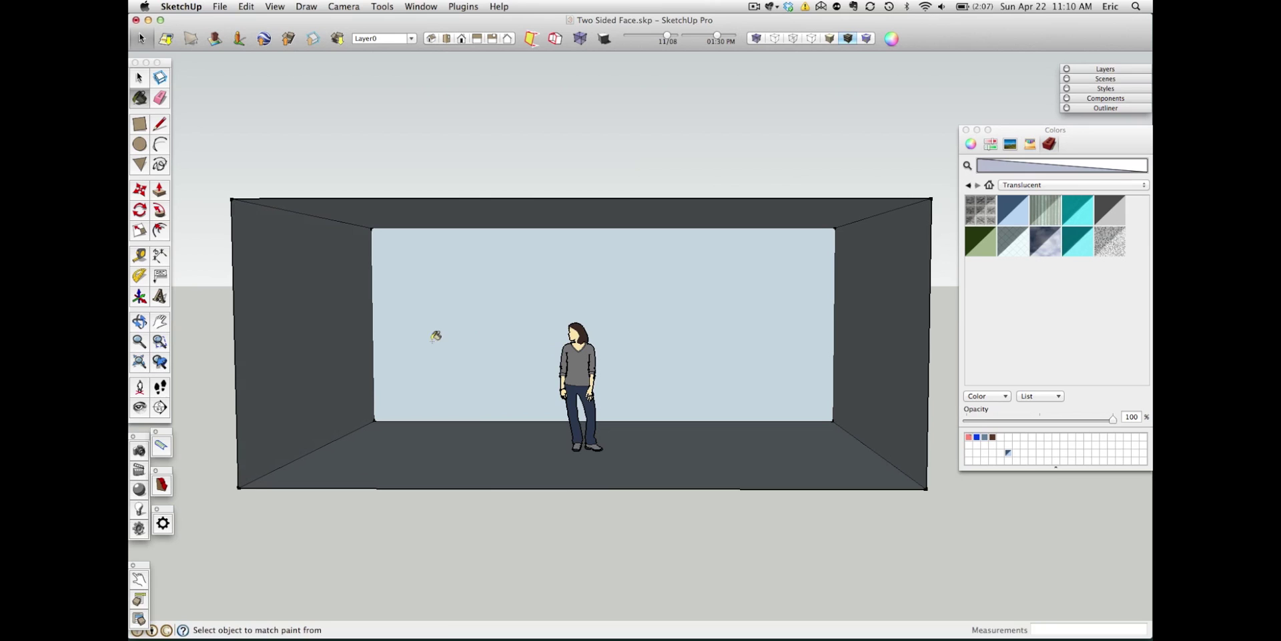
pyautogui.press('space')
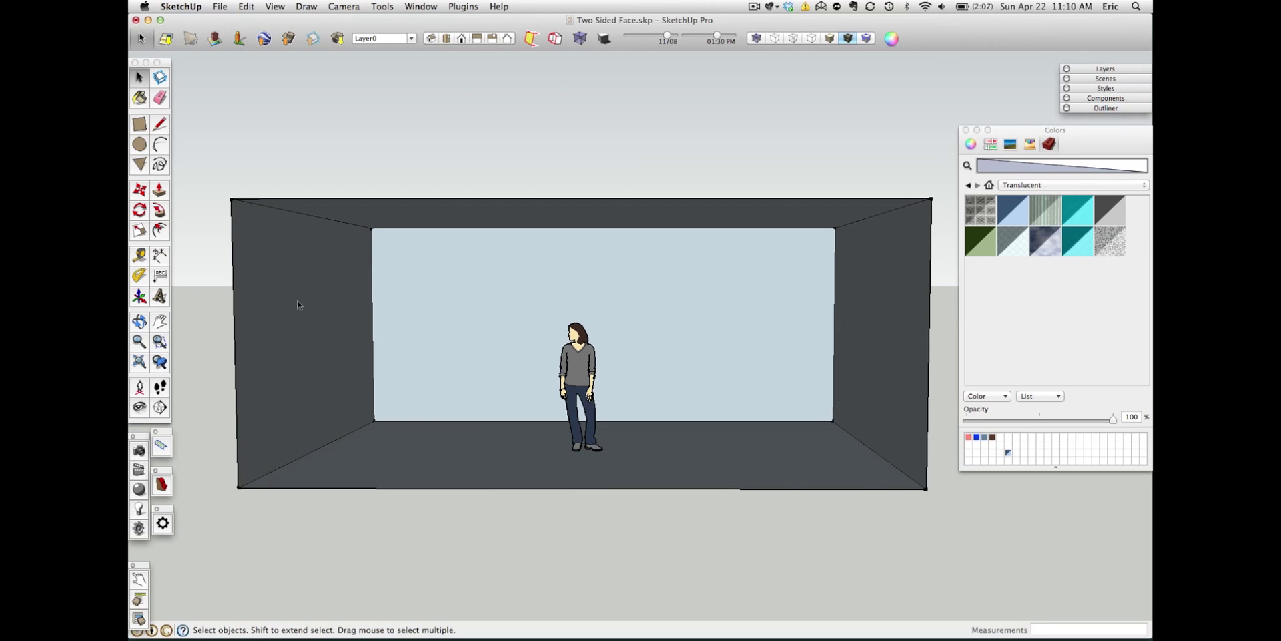
pyautogui.press('o')
pyautogui.moveTo(314, 329); pyautogui.dragTo(353, 341)
pyautogui.press('space')
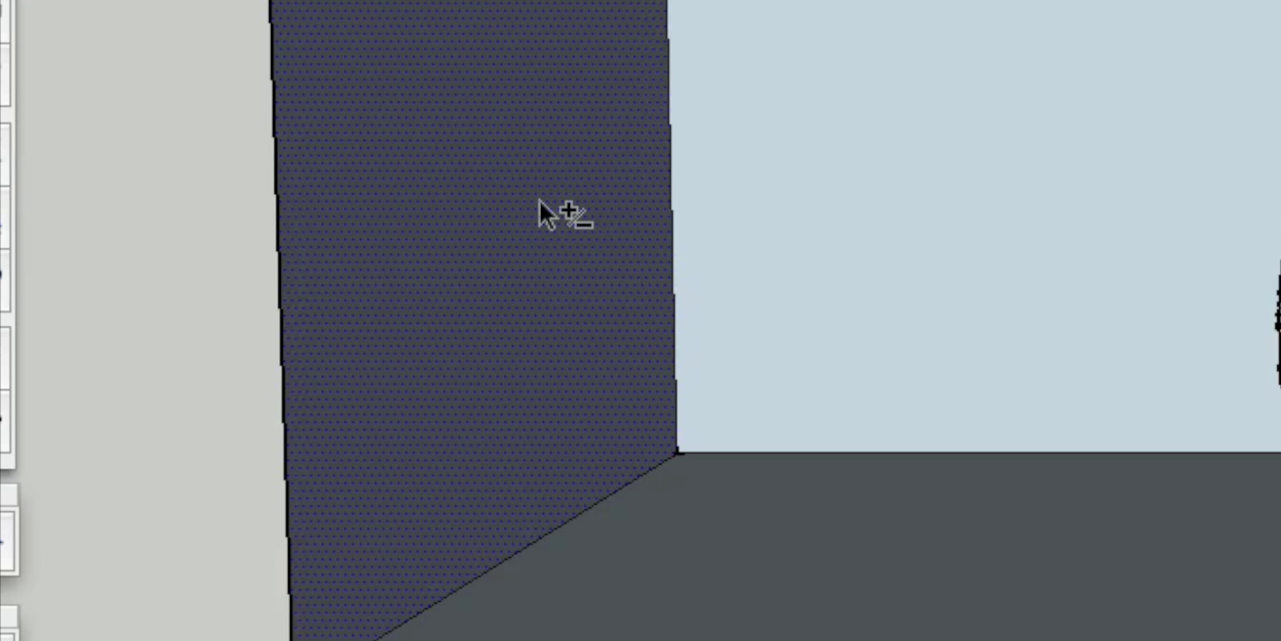
pyautogui.rightClick(411, 103)
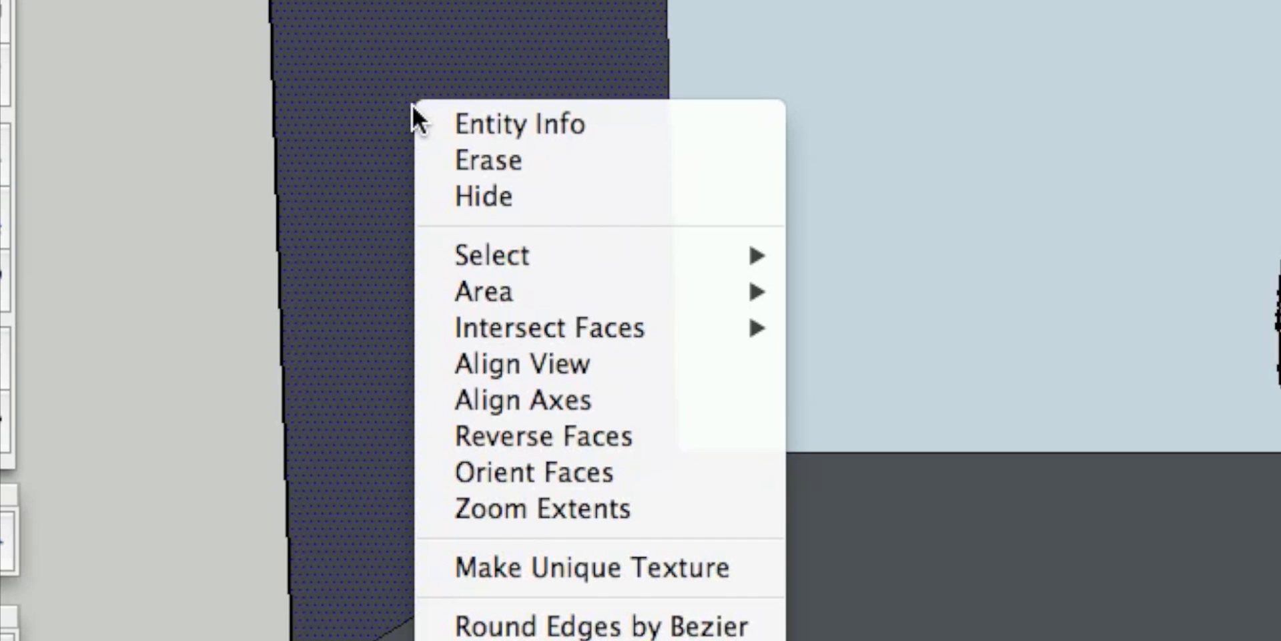
pyautogui.click(437, 121)
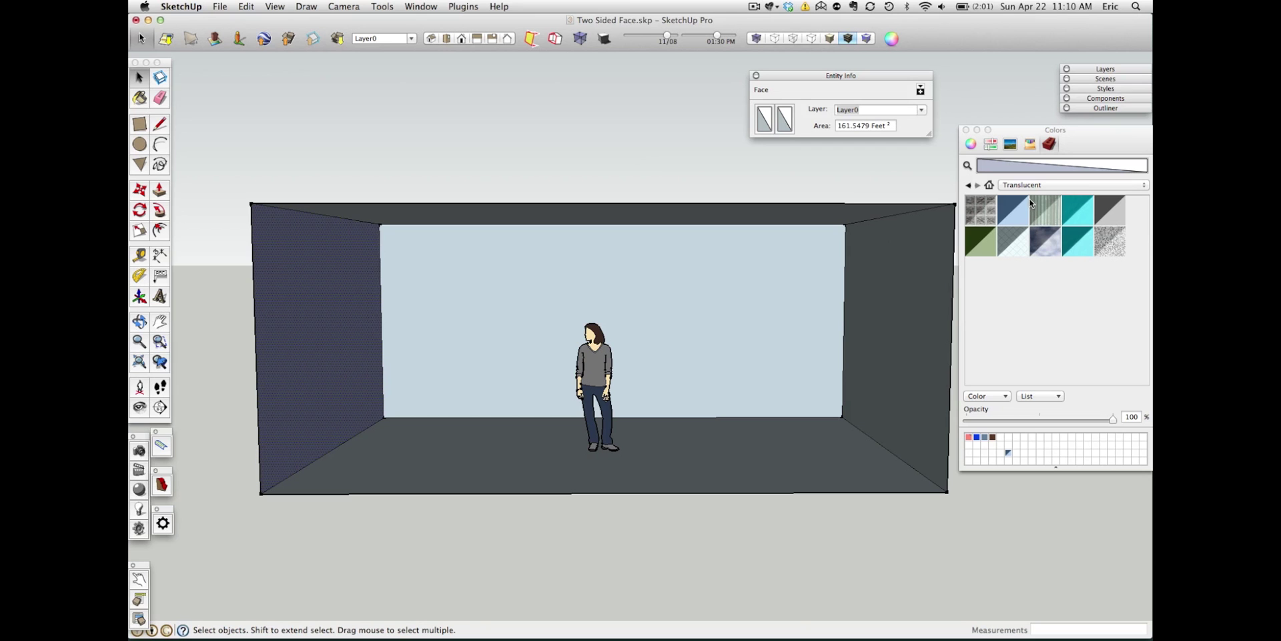
# Step: Paint the inside faces of the floor and left wall with a muted green from the Colors library
pyautogui.click(1026, 185)
pyautogui.moveTo(1068, 9)
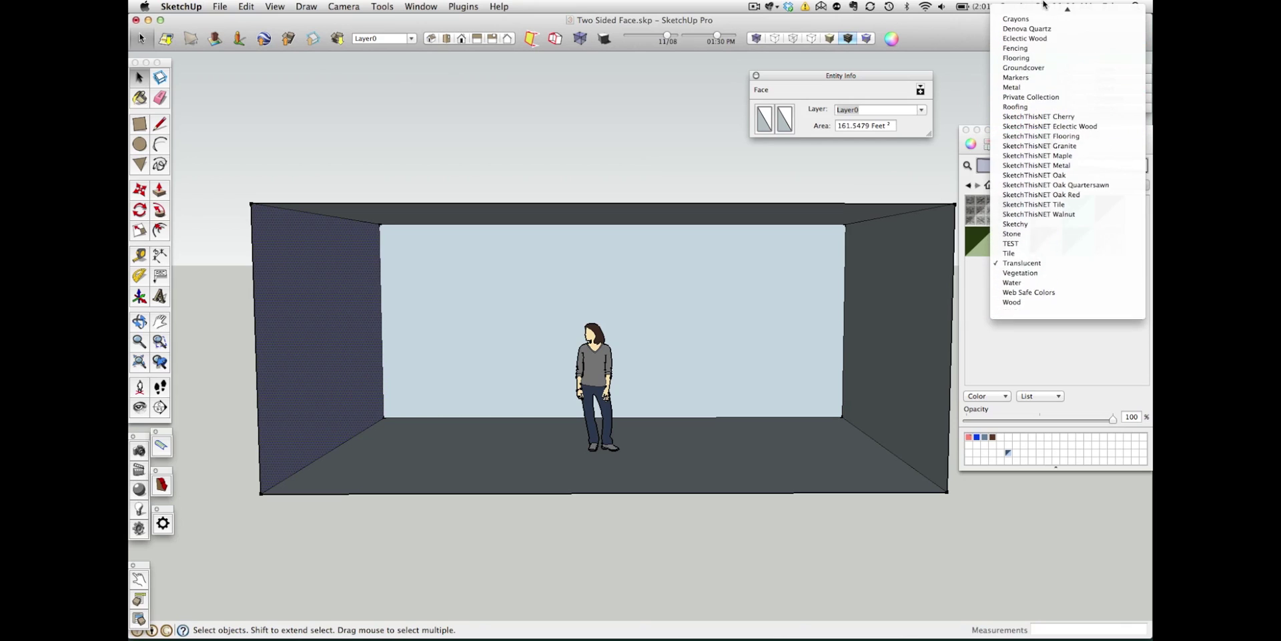
pyautogui.click(1037, 59)
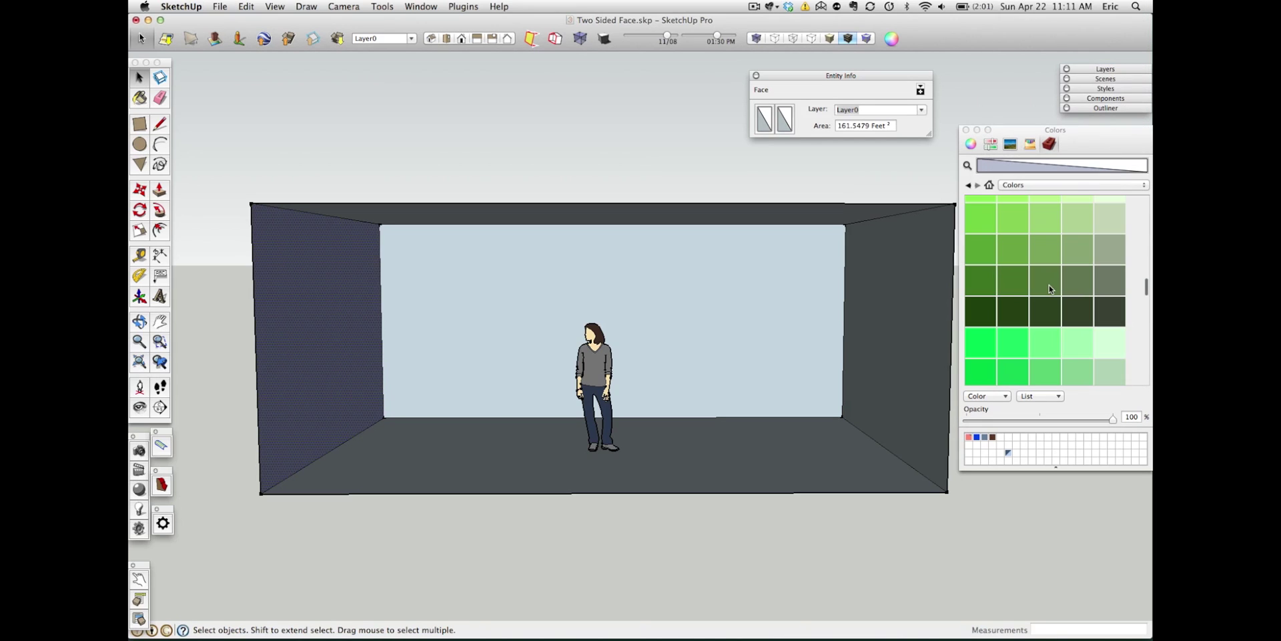
pyautogui.click(1082, 282)
pyautogui.scroll(3, 1082, 282)
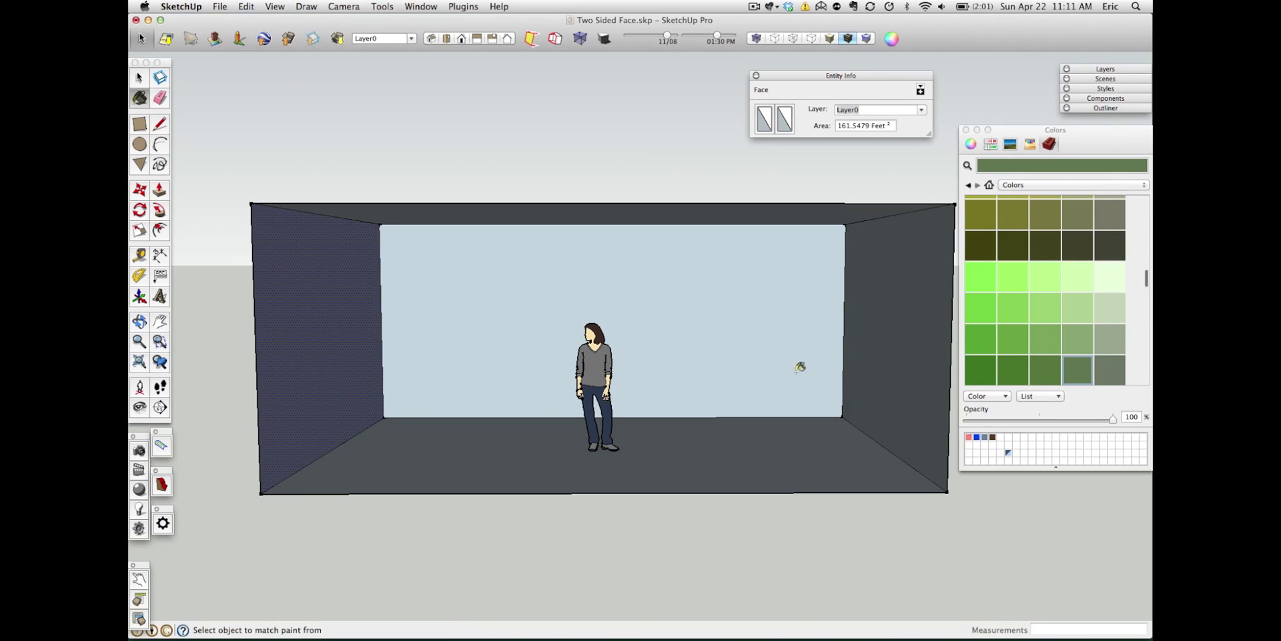
pyautogui.click(469, 437)
pyautogui.click(369, 360)
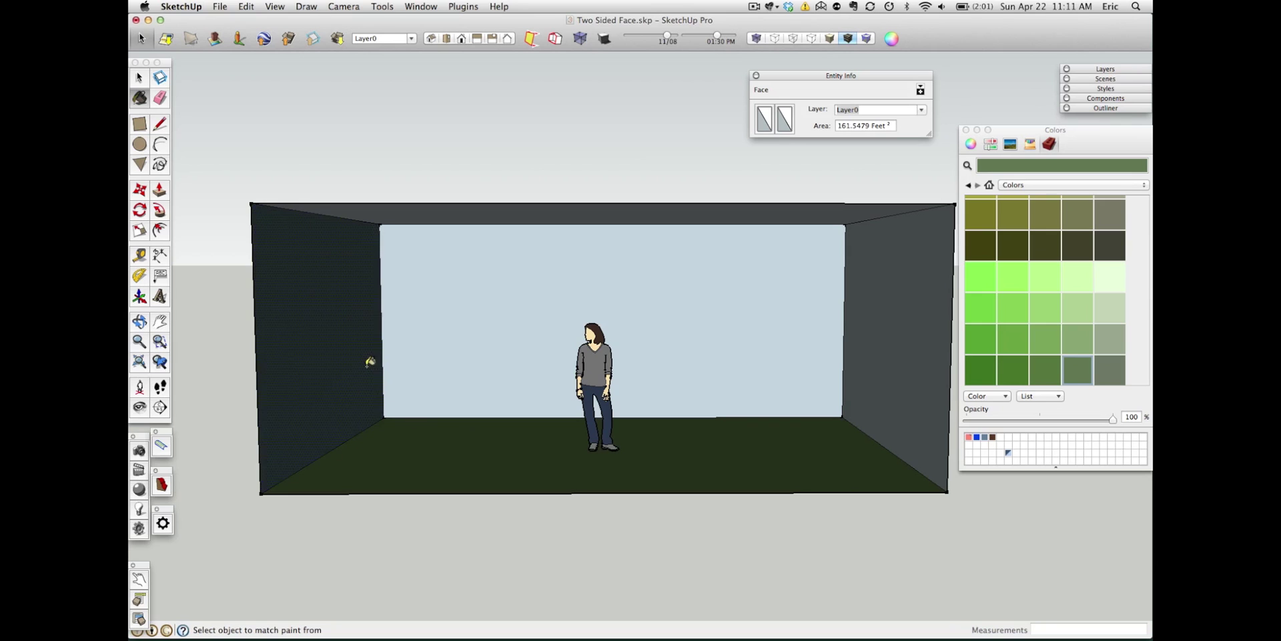
# Step: Paint the inside of the back wall, ceiling and right wall with the same muted green
pyautogui.click(434, 346)
pyautogui.moveTo(453, 366); pyautogui.dragTo(487, 231, button='middle')
pyautogui.click(497, 222)
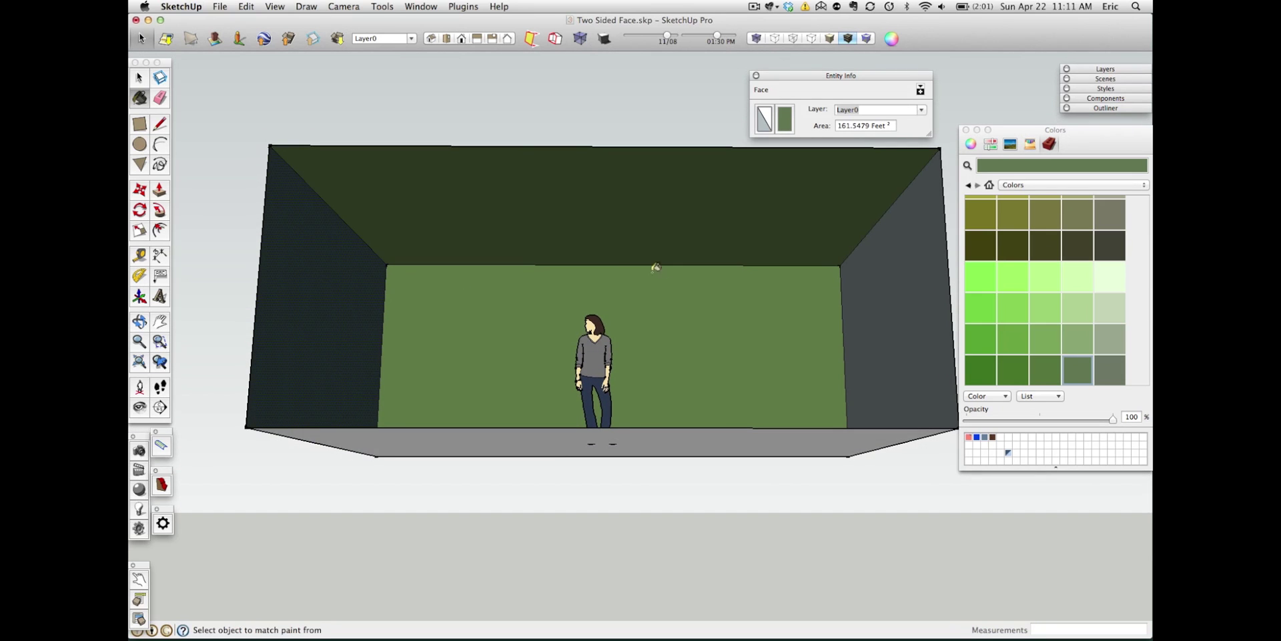
pyautogui.click(883, 304)
pyautogui.moveTo(775, 261); pyautogui.dragTo(772, 374, button='middle')
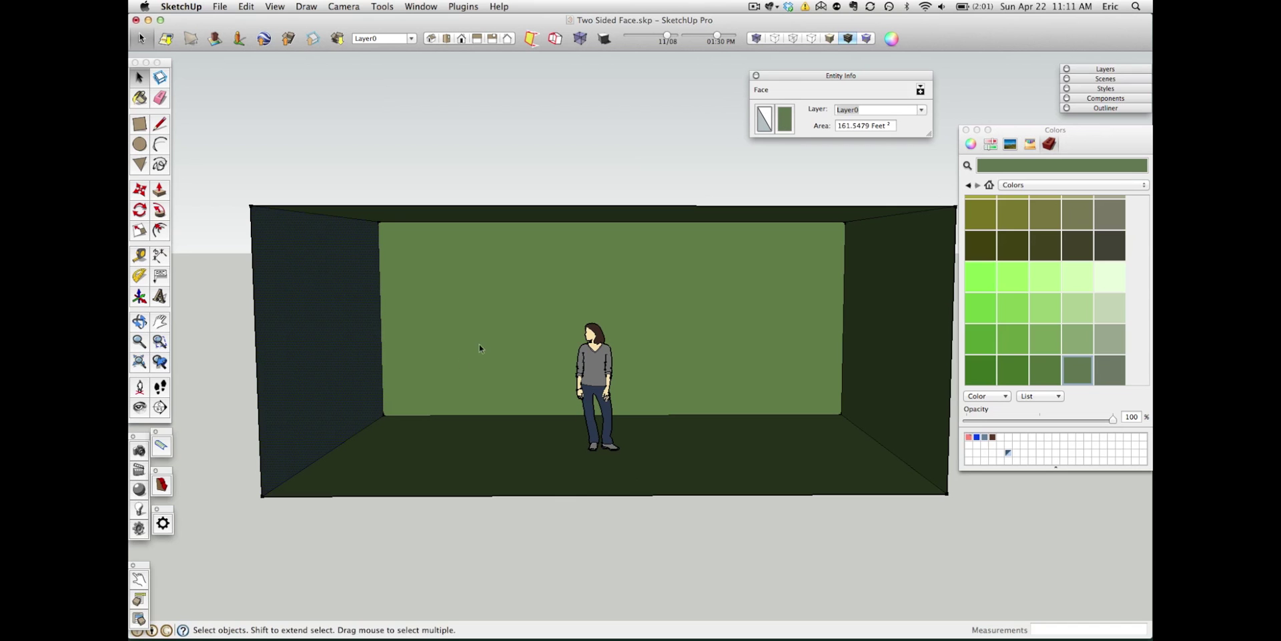
# Step: Paint the outside face of the left wall with a dark teal from the Colors library
pyautogui.press('o')
pyautogui.moveTo(475, 385); pyautogui.dragTo(677, 375)
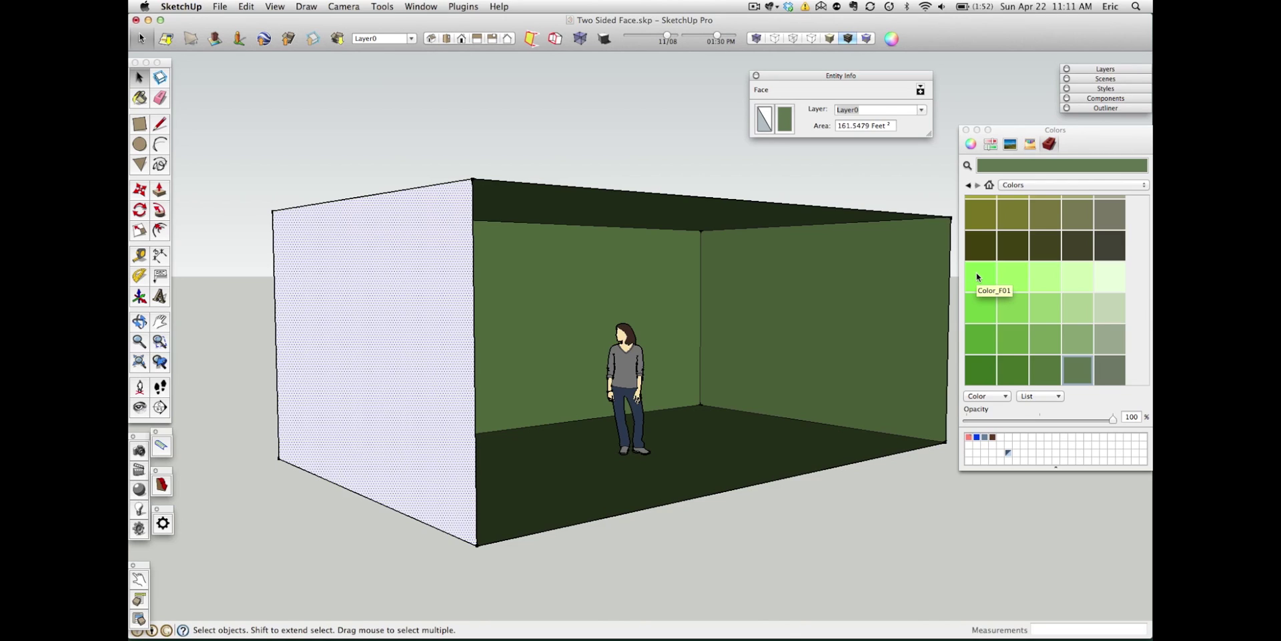
pyautogui.scroll(-10, 1026, 274)
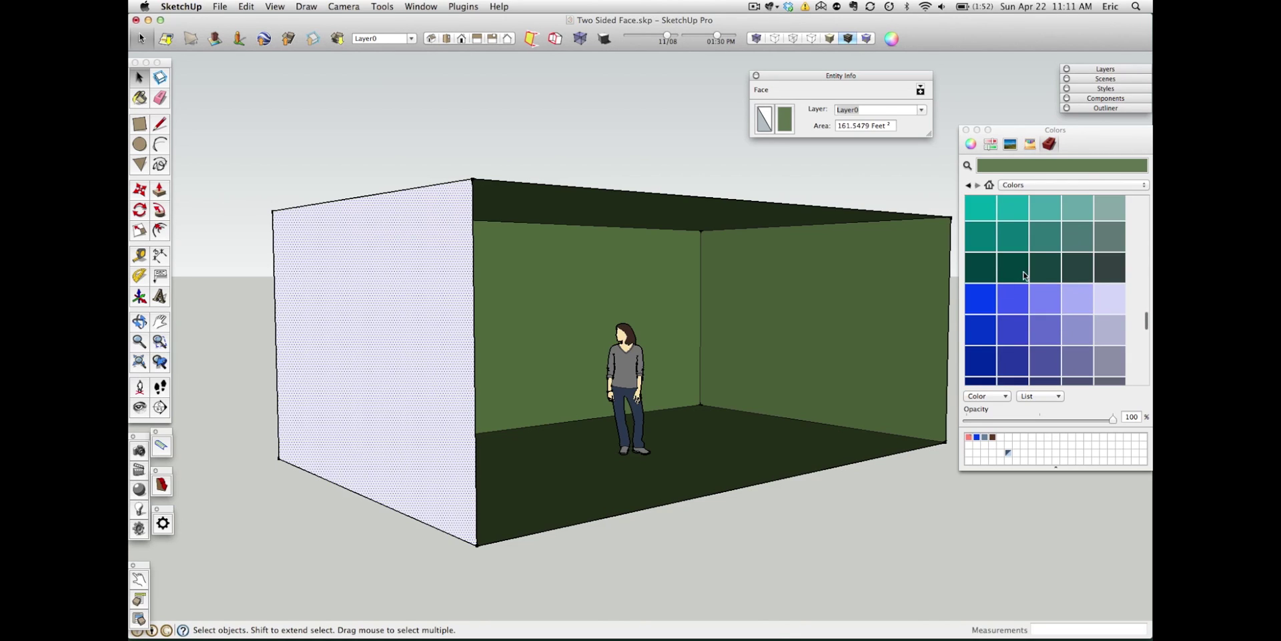
pyautogui.moveTo(1026, 274); pyautogui.dragTo(986, 314)
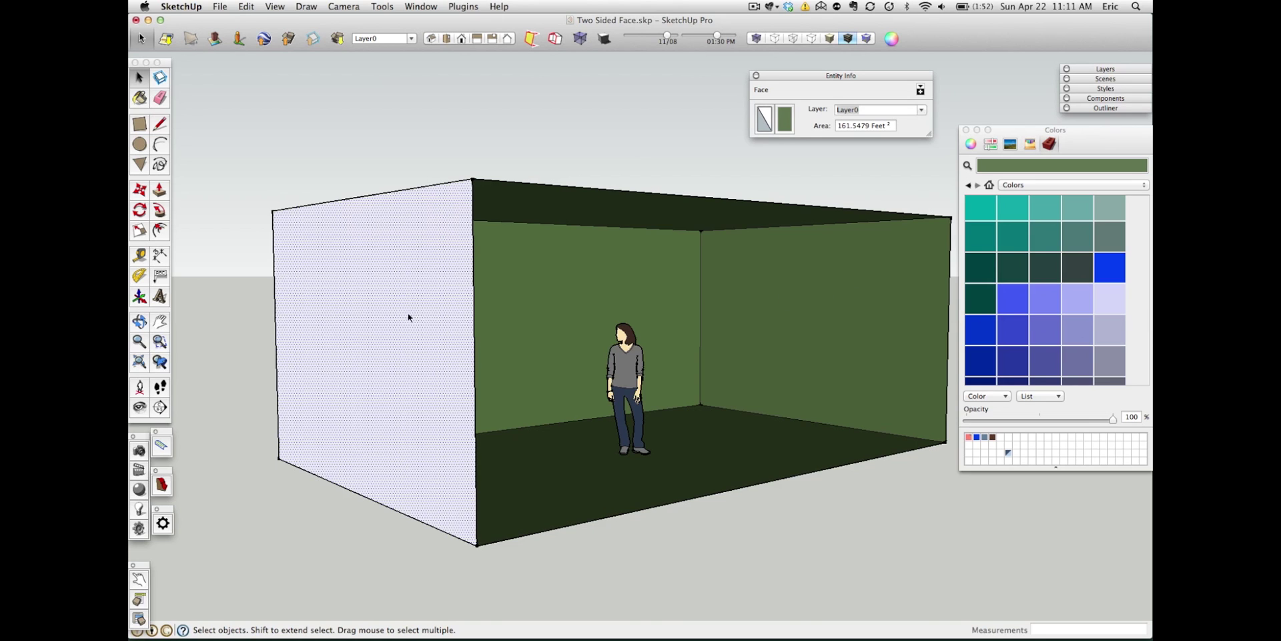
pyautogui.click(980, 298)
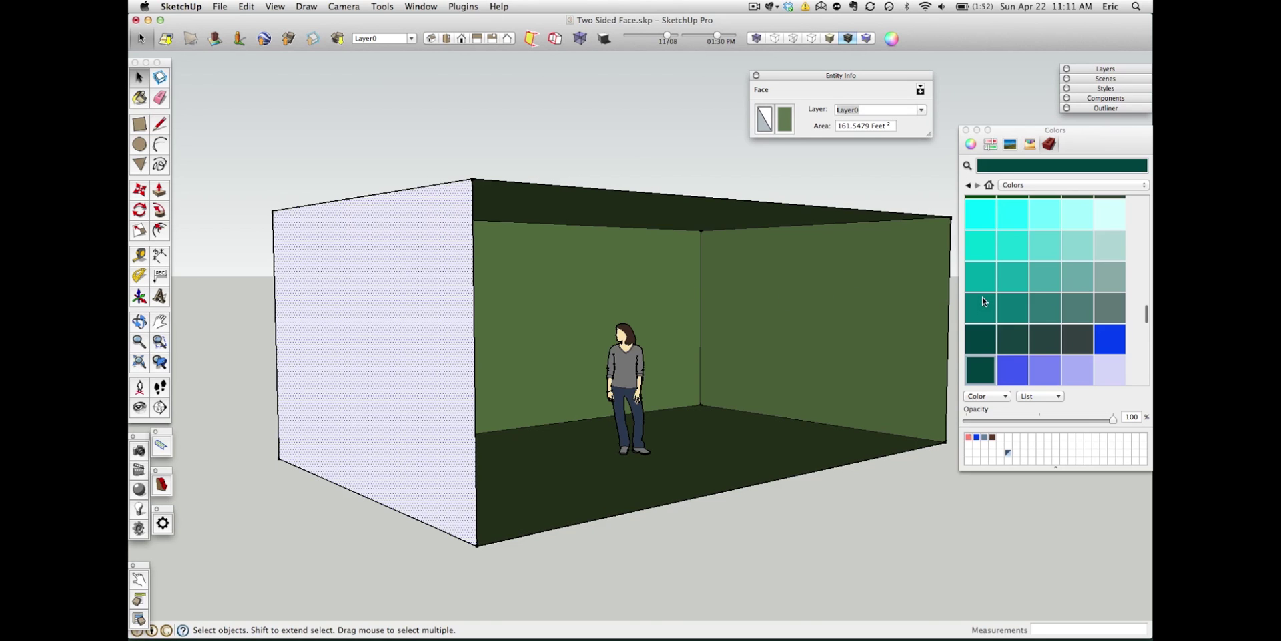
pyautogui.click(375, 308)
pyautogui.moveTo(414, 263)
pyautogui.mouseDown(button='middle')
pyautogui.moveTo(409, 346)
pyautogui.moveTo(424, 325)
pyautogui.moveTo(378, 329)
pyautogui.moveTo(260, 271)
pyautogui.moveTo(363, 286)
pyautogui.moveTo(343, 315)
pyautogui.moveTo(409, 342)
pyautogui.moveTo(735, 172)
pyautogui.mouseUp(button='middle')
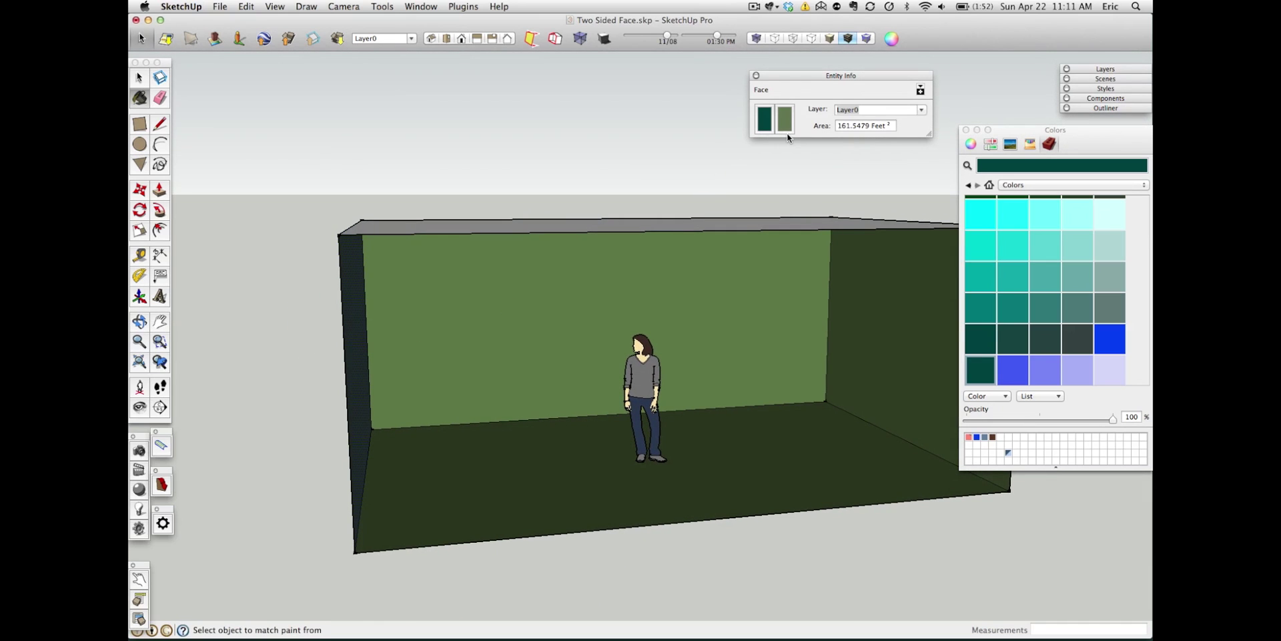
# Step: Paint the room's remaining outside faces, the top, back wall, right wall and underside, with the same dark teal
pyautogui.moveTo(561, 170); pyautogui.dragTo(540, 242, button='middle')
pyautogui.click(540, 242)
pyautogui.moveTo(458, 272); pyautogui.dragTo(630, 277, button='middle')
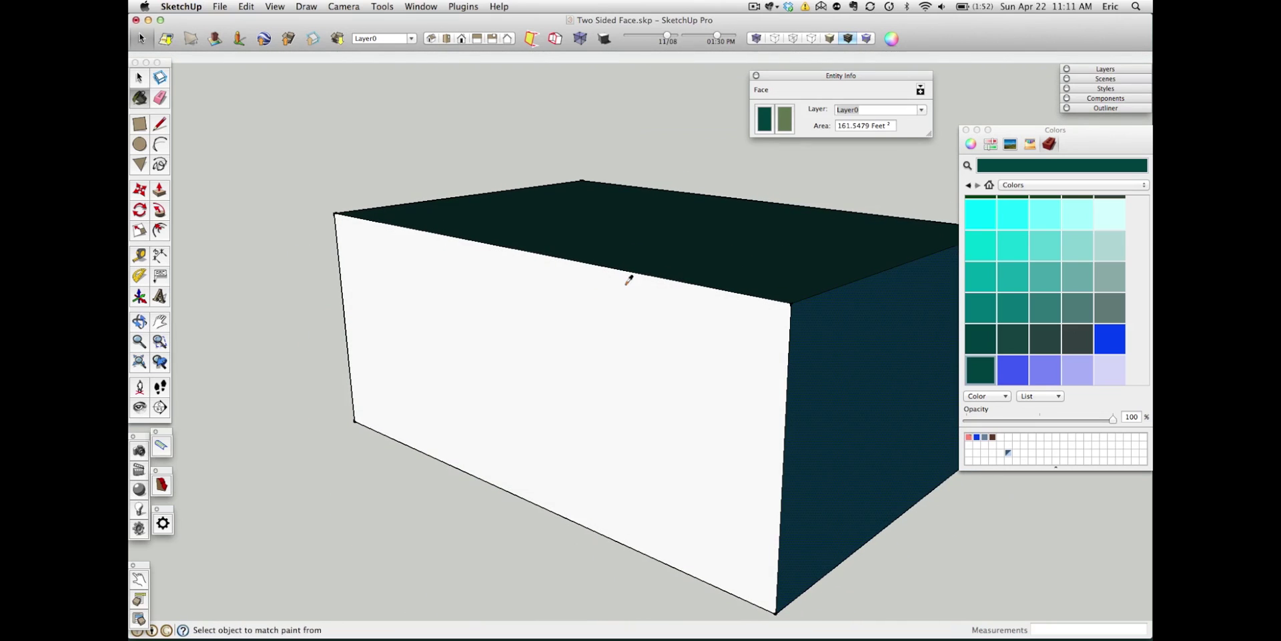
pyautogui.click(384, 272)
pyautogui.moveTo(424, 279)
pyautogui.mouseDown(button='middle')
pyautogui.moveTo(621, 297)
pyautogui.moveTo(331, 366)
pyautogui.mouseUp(button='middle')
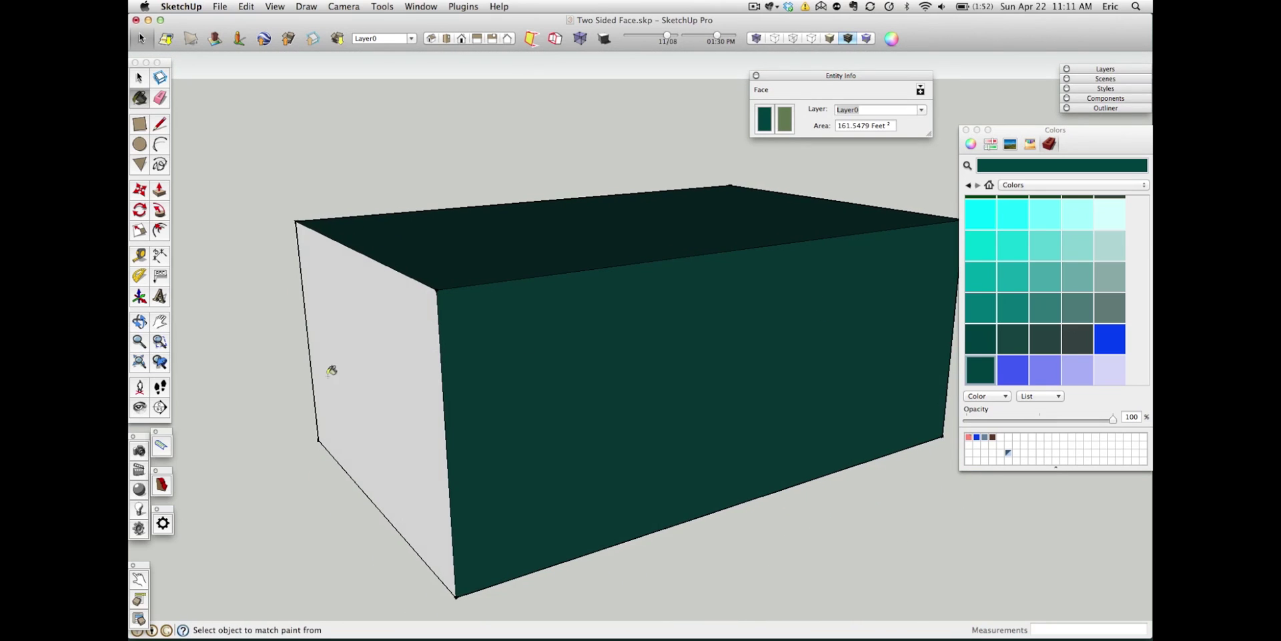
pyautogui.click(319, 371)
pyautogui.moveTo(391, 400); pyautogui.dragTo(532, 178, button='middle')
pyautogui.click(544, 334)
pyautogui.moveTo(543, 335)
pyautogui.mouseDown(button='middle')
pyautogui.moveTo(590, 320)
pyautogui.moveTo(635, 333)
pyautogui.mouseUp(button='middle')
# Step: Paint the outside of the left wall with the blue material from the Translucent library at 0% opacity
pyautogui.press('super+3')
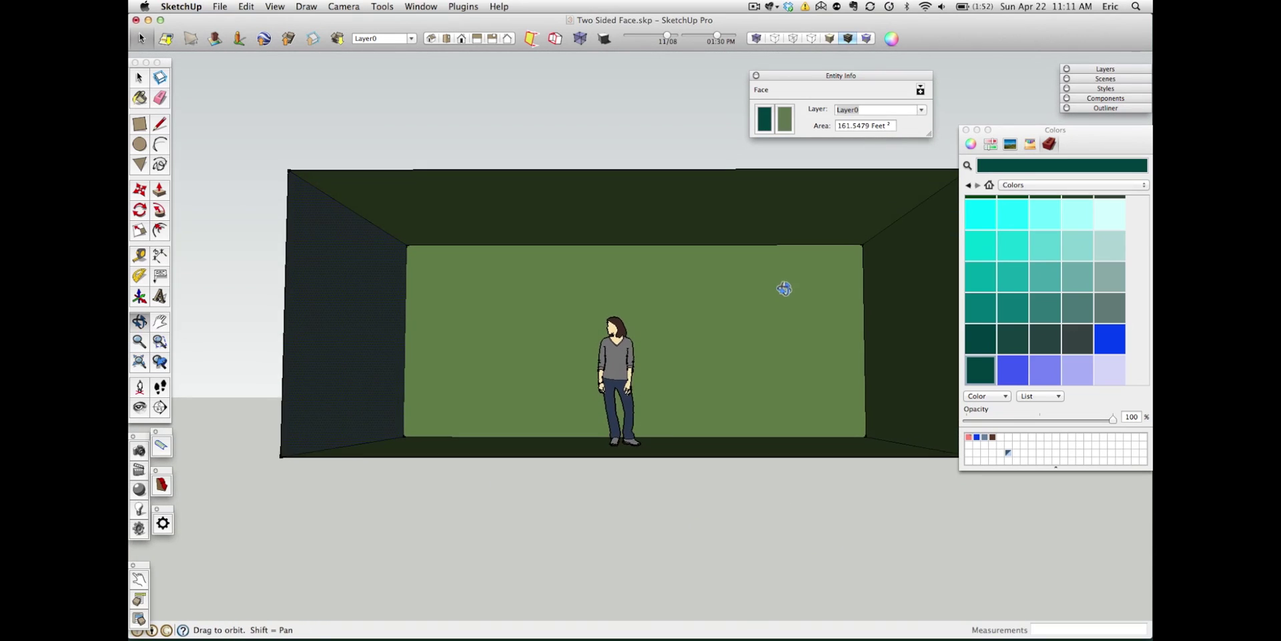
pyautogui.press('space')
pyautogui.click(511, 181)
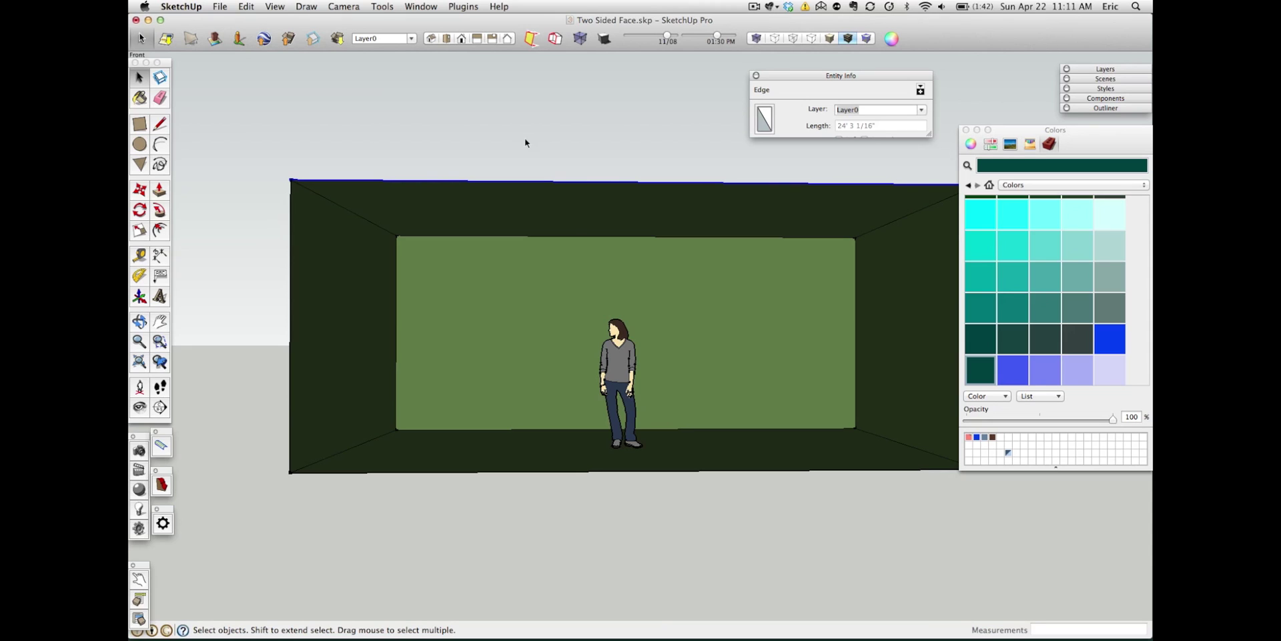
pyautogui.click(1045, 187)
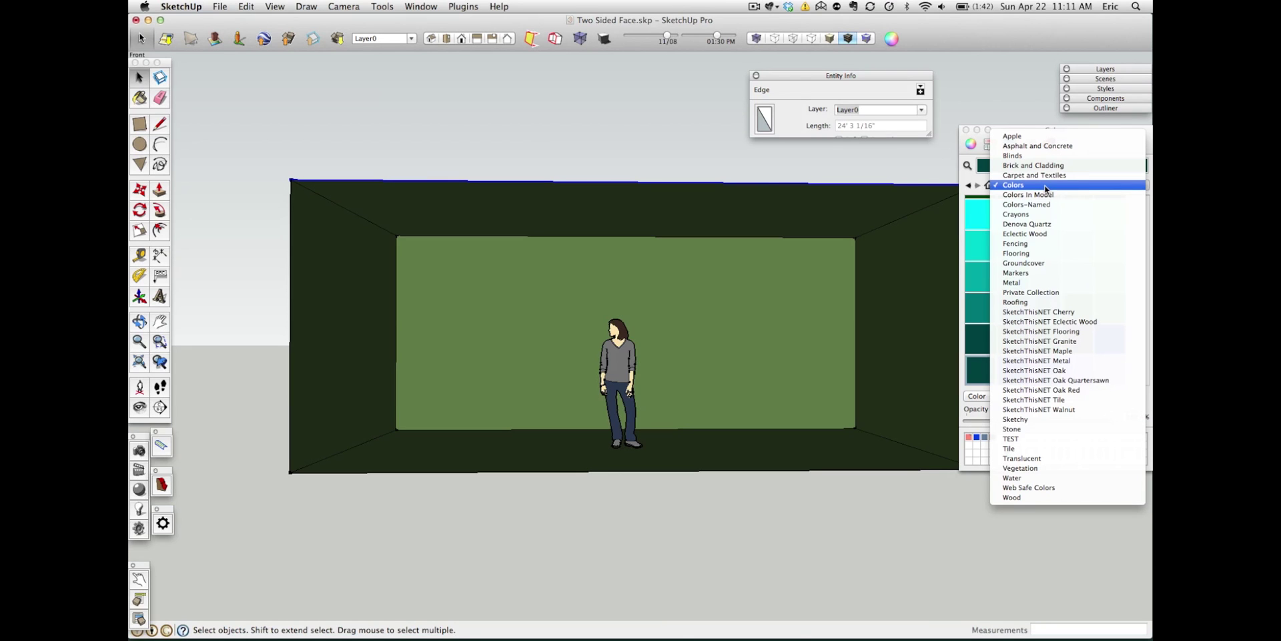
pyautogui.click(1049, 458)
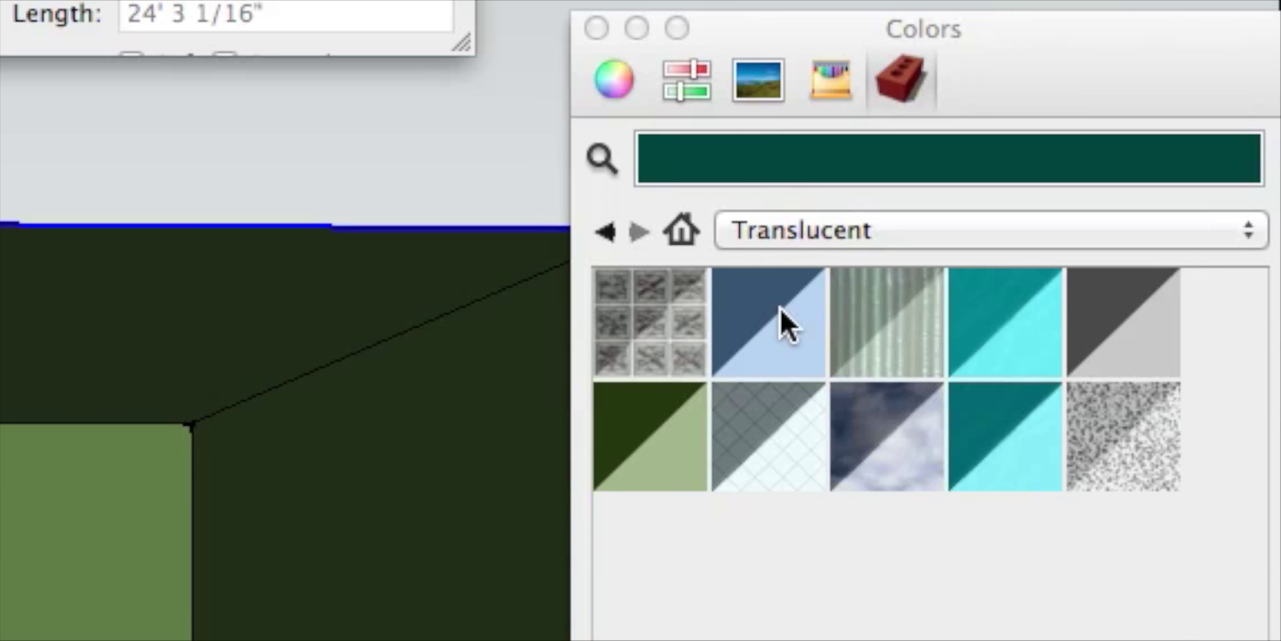
pyautogui.click(781, 311)
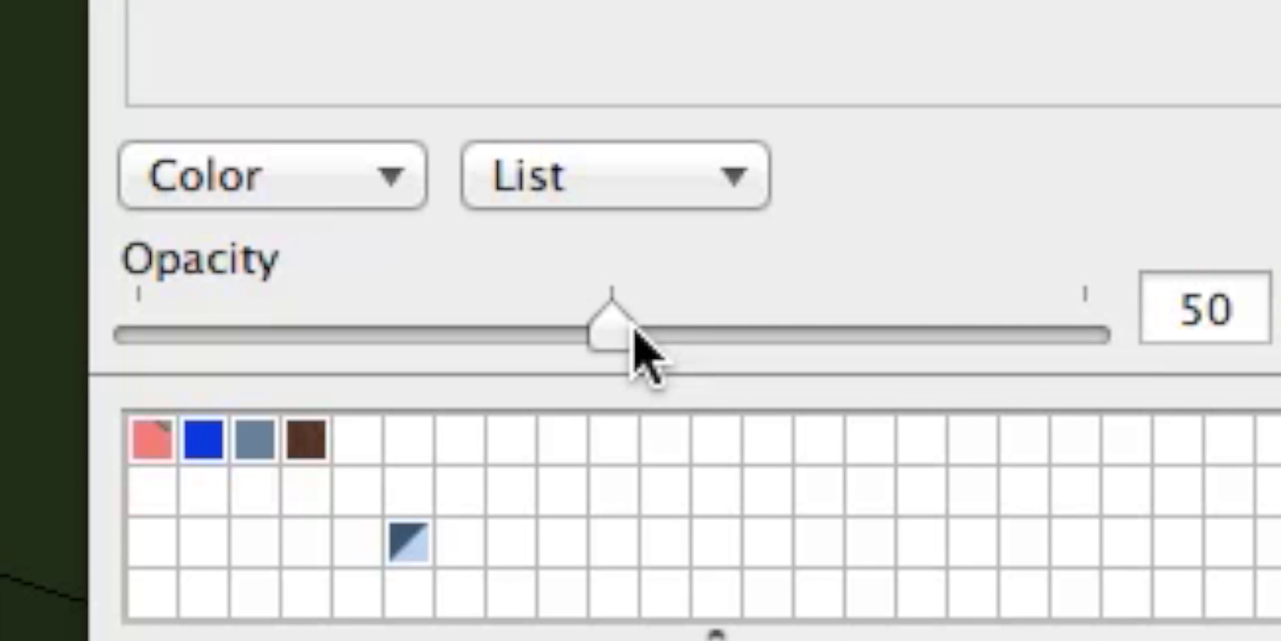
pyautogui.moveTo(622, 336); pyautogui.dragTo(81, 345)
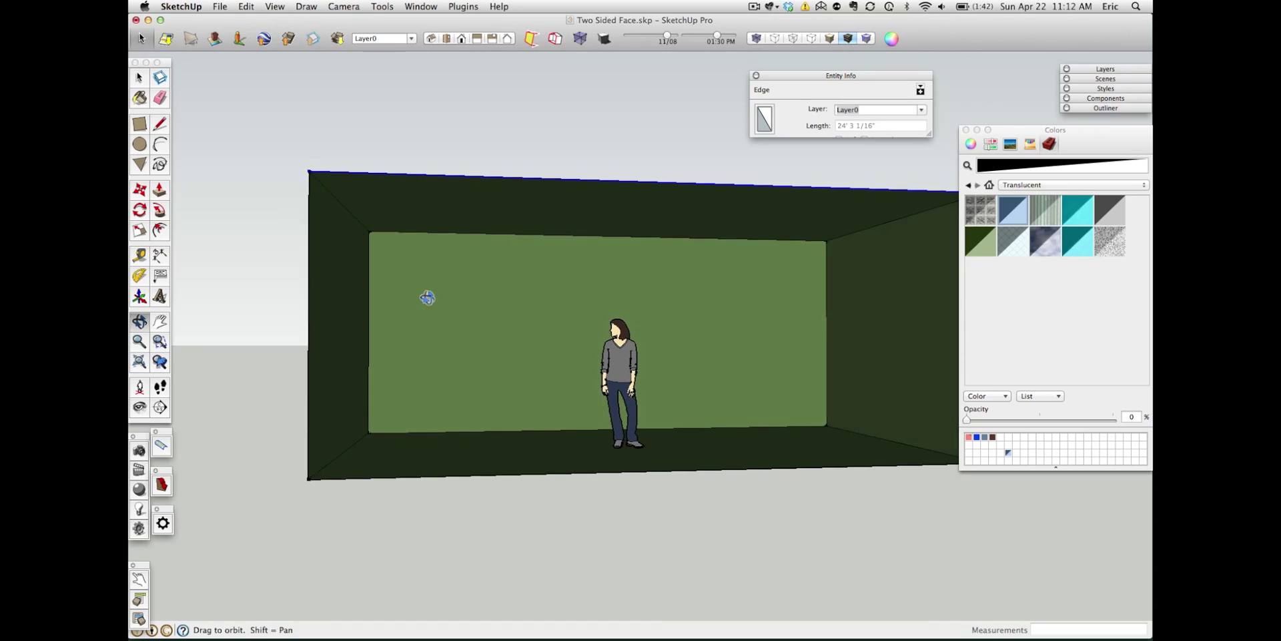
pyautogui.moveTo(429, 294); pyautogui.dragTo(712, 335, button='middle')
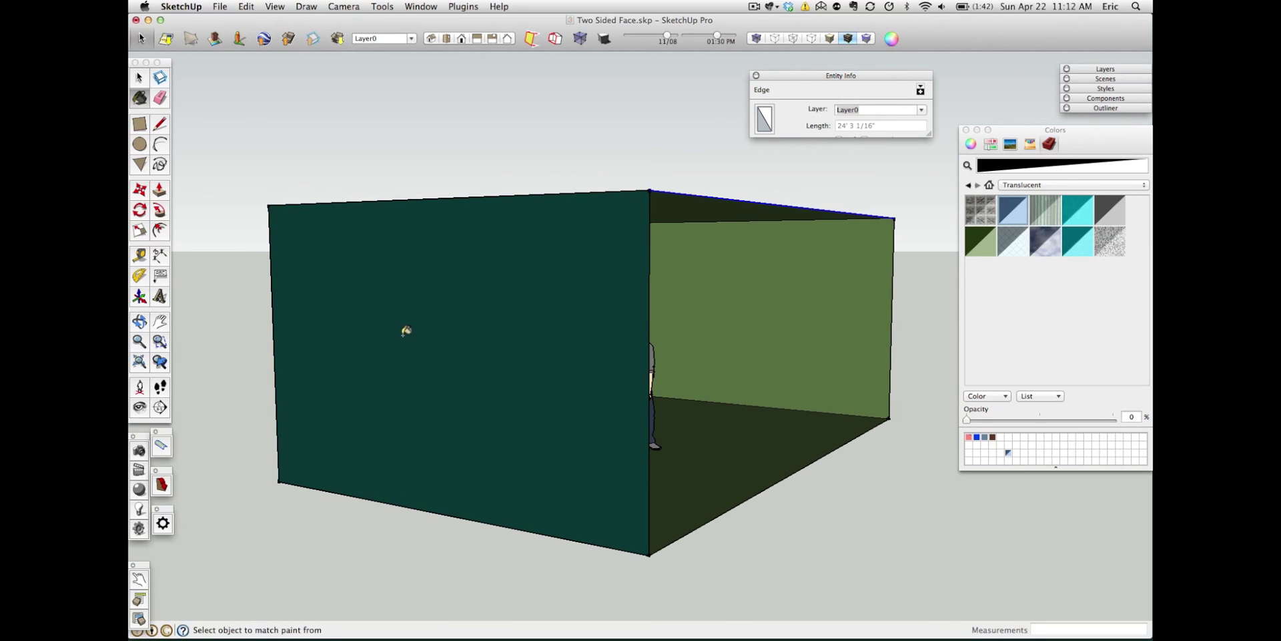
pyautogui.click(407, 310)
pyautogui.moveTo(423, 310); pyautogui.dragTo(395, 344, button='middle')
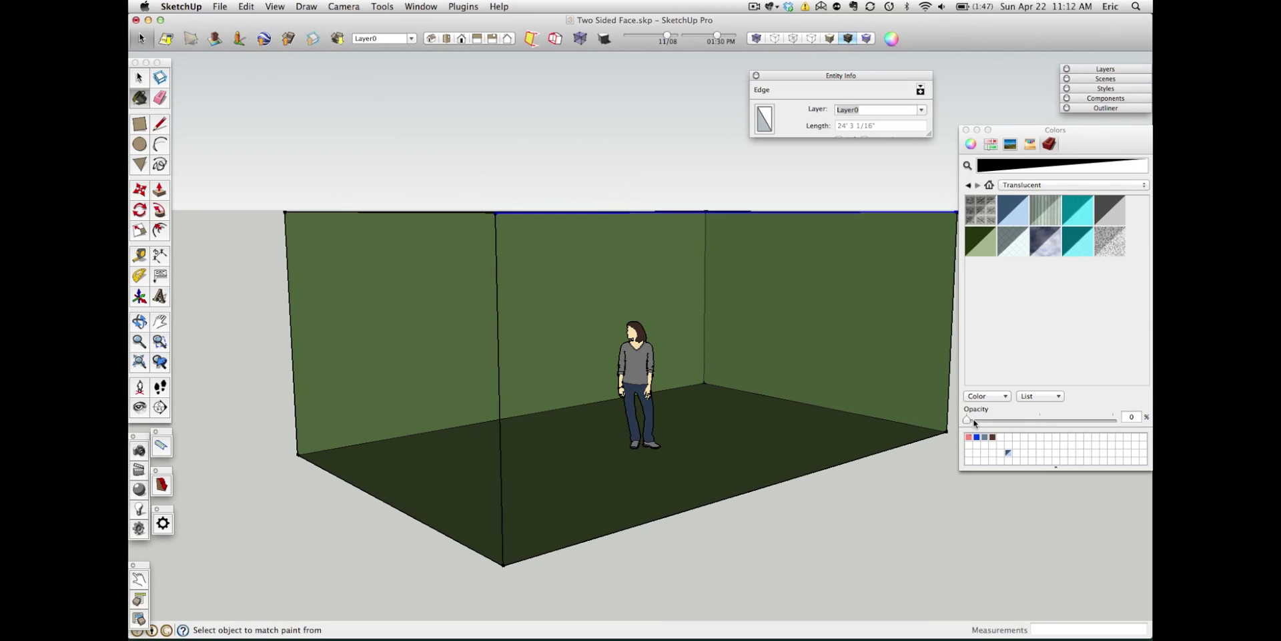
# Step: Set the opacity of the left wall's translucent blue material to 10%
pyautogui.moveTo(968, 418); pyautogui.dragTo(982, 419)
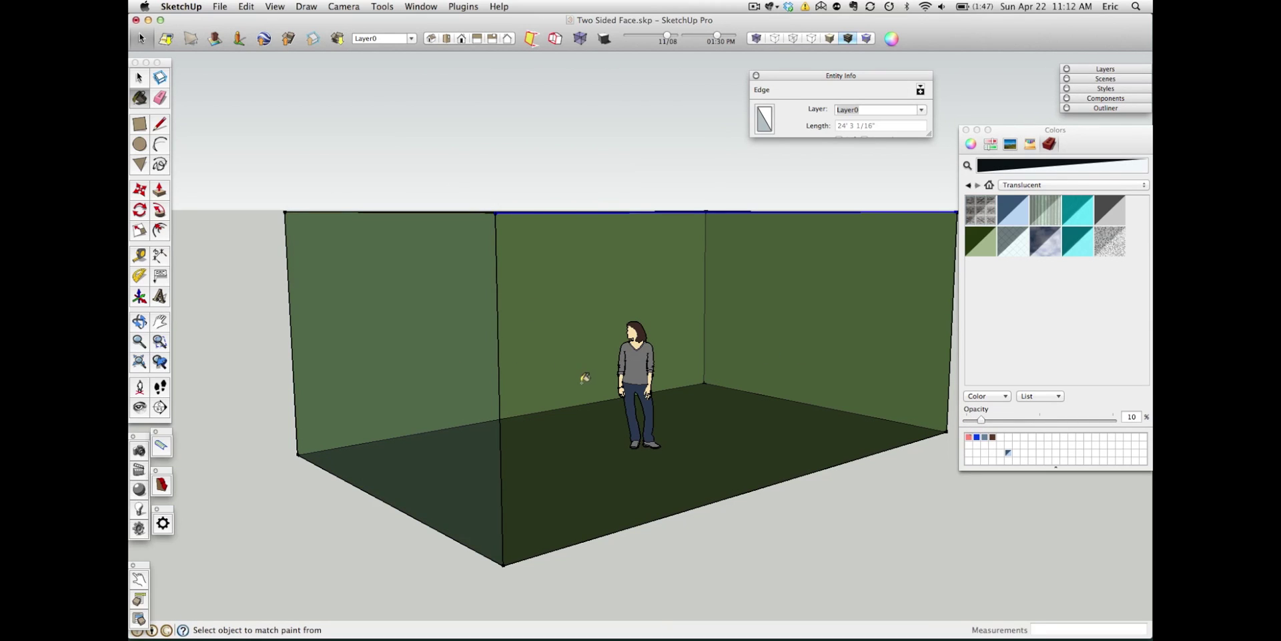
pyautogui.moveTo(523, 315); pyautogui.dragTo(586, 349, button='middle')
pyautogui.press('space')
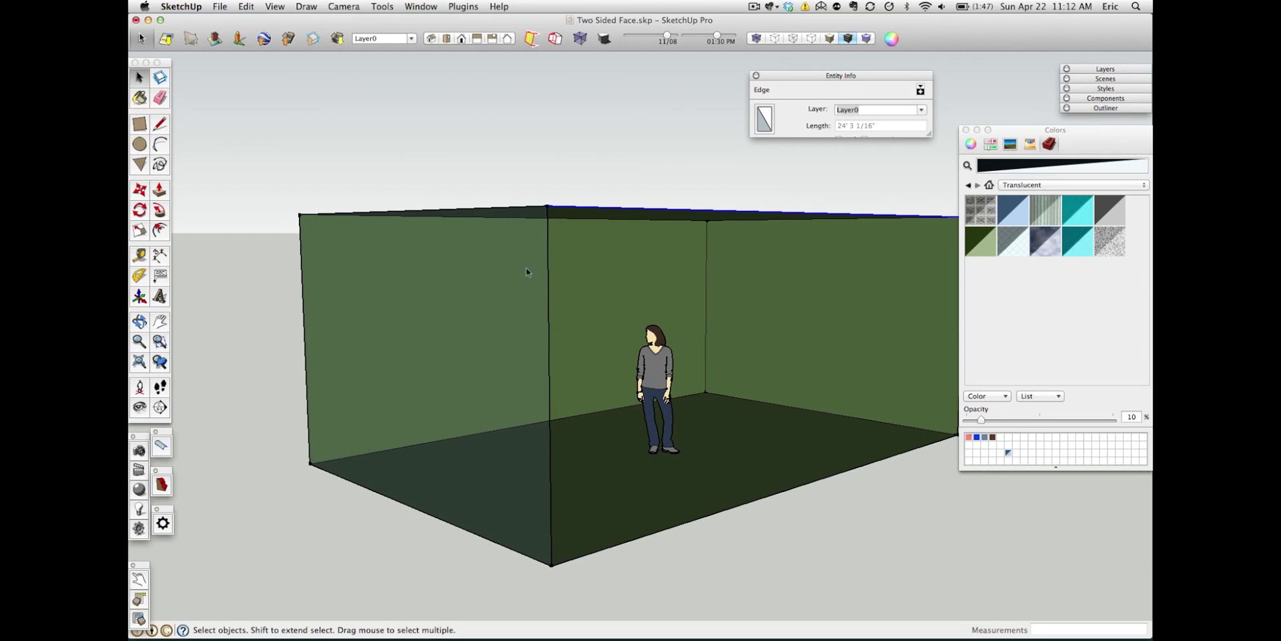
# Step: Paint the outside of the top, back wall and right wall with the 10% translucent material and clear the edge selection
pyautogui.moveTo(526, 270); pyautogui.dragTo(712, 270, button='middle')
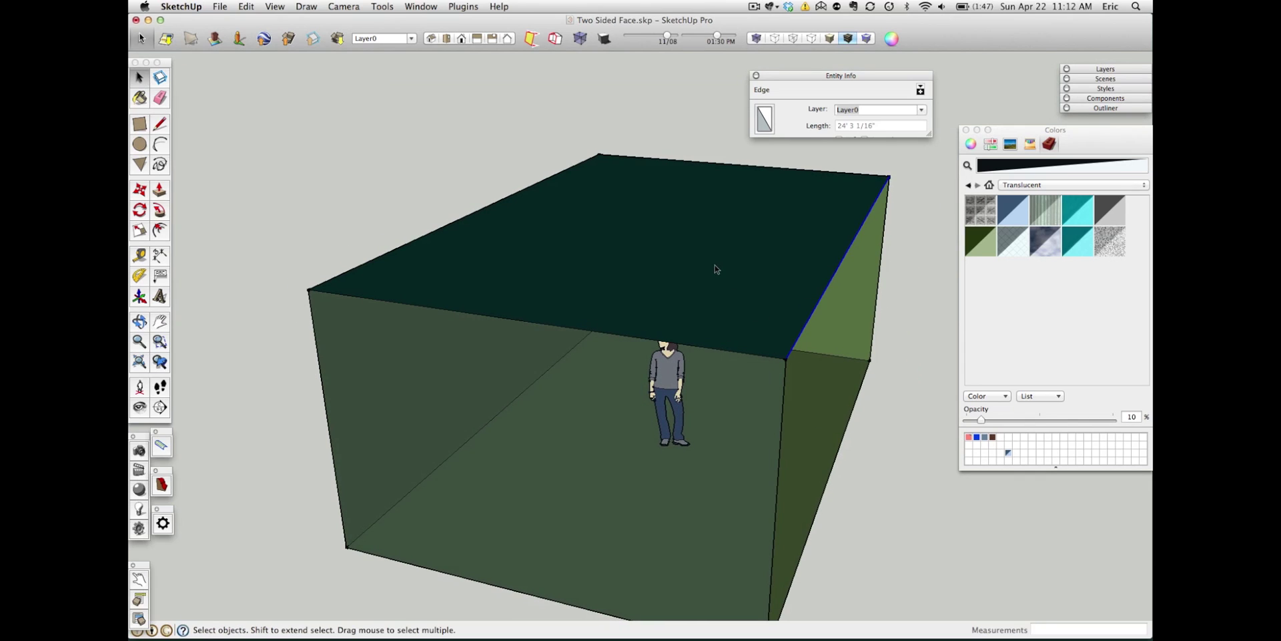
pyautogui.press('b')
pyautogui.click(711, 304)
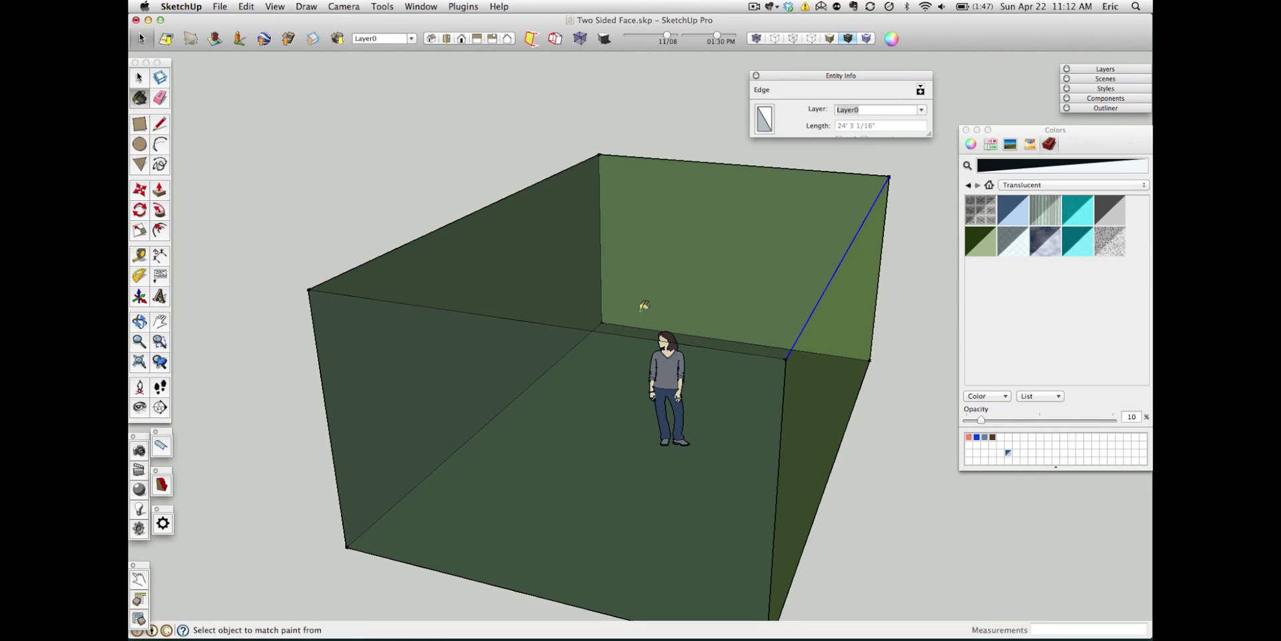
pyautogui.moveTo(640, 306)
pyautogui.mouseDown(button='middle')
pyautogui.moveTo(856, 360)
pyautogui.moveTo(811, 347)
pyautogui.mouseUp(button='middle')
pyautogui.click(521, 368)
pyautogui.moveTo(521, 369)
pyautogui.mouseDown(button='middle')
pyautogui.moveTo(771, 371)
pyautogui.moveTo(475, 354)
pyautogui.moveTo(529, 349)
pyautogui.mouseUp(button='middle')
pyautogui.click(440, 365)
pyautogui.moveTo(440, 366)
pyautogui.mouseDown(button='middle')
pyautogui.moveTo(591, 306)
pyautogui.moveTo(503, 323)
pyautogui.moveTo(287, 279)
pyautogui.mouseUp(button='middle')
pyautogui.press('super+2')
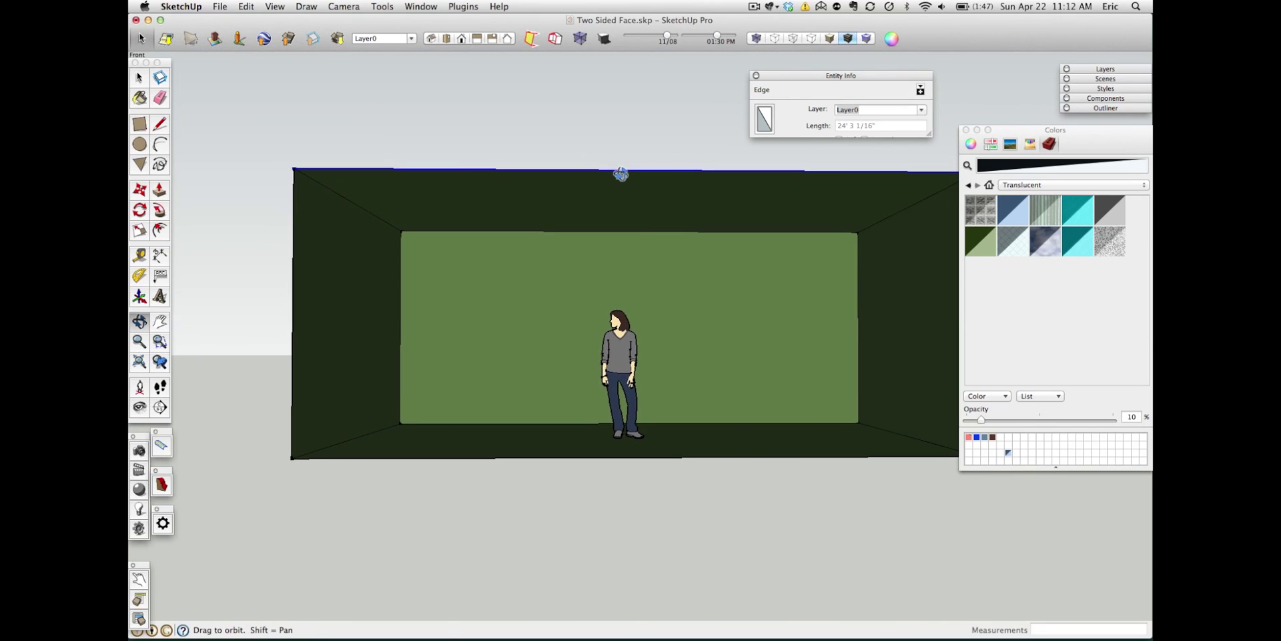
pyautogui.press('space')
pyautogui.click(612, 153)
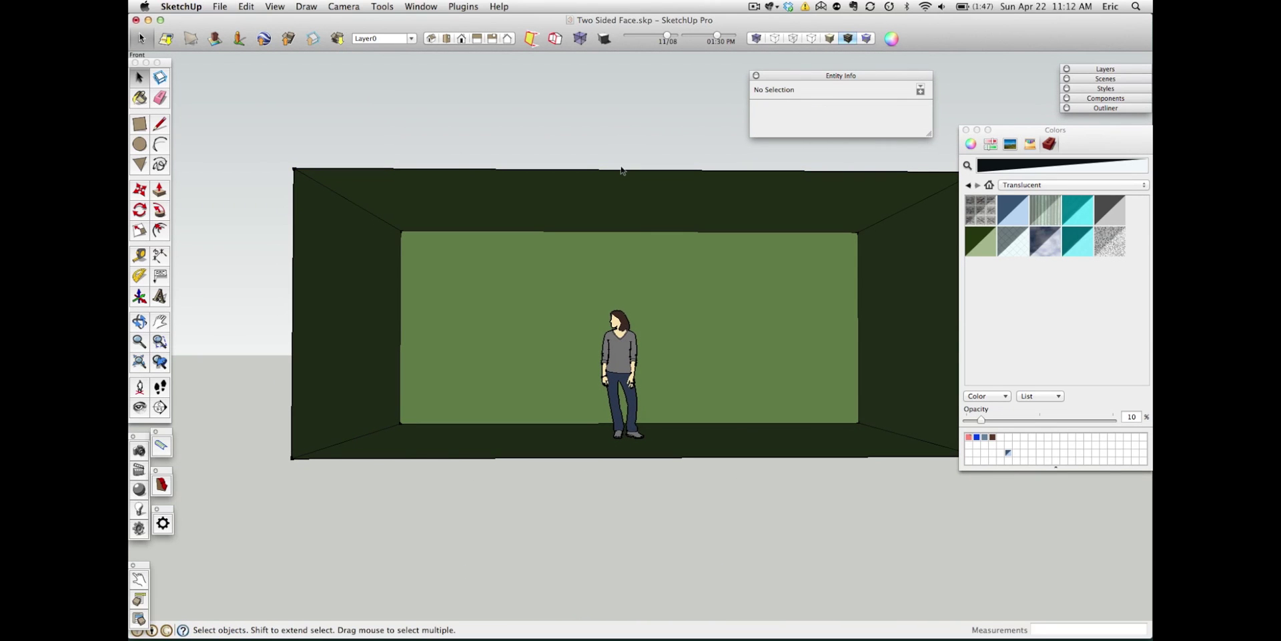
pyautogui.moveTo(351, 226); pyautogui.dragTo(546, 373, button='middle')
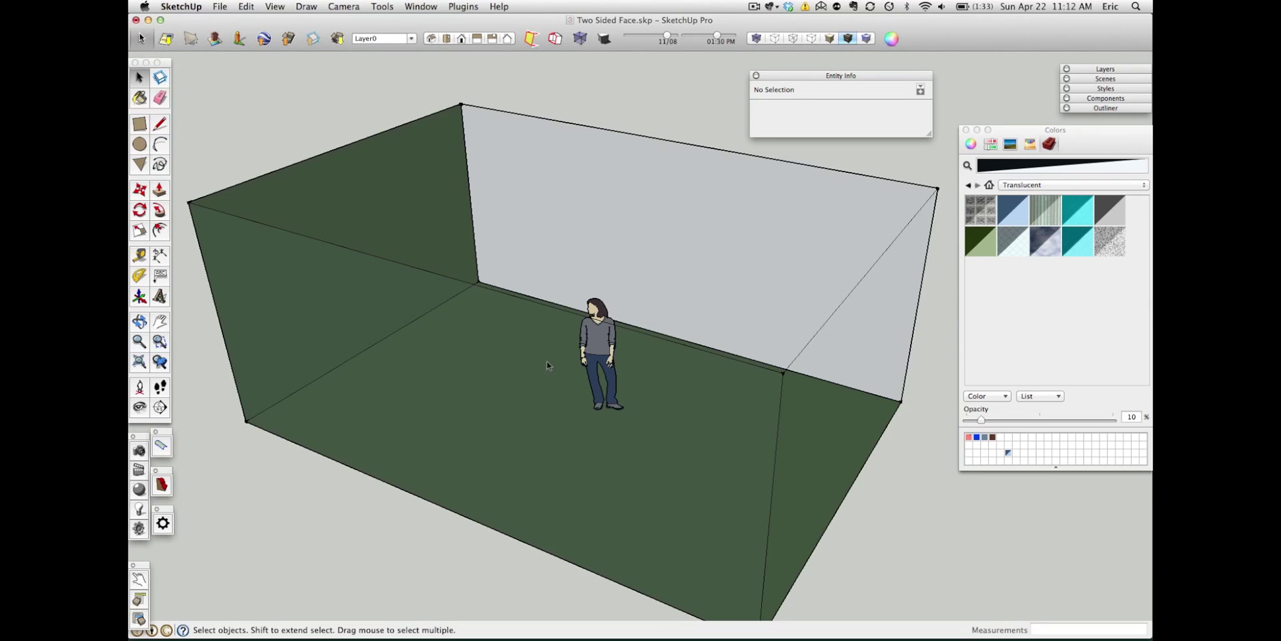
# Step: Switch to the selby.skp house model and close the Entity Info window
pyautogui.click(148, 20)
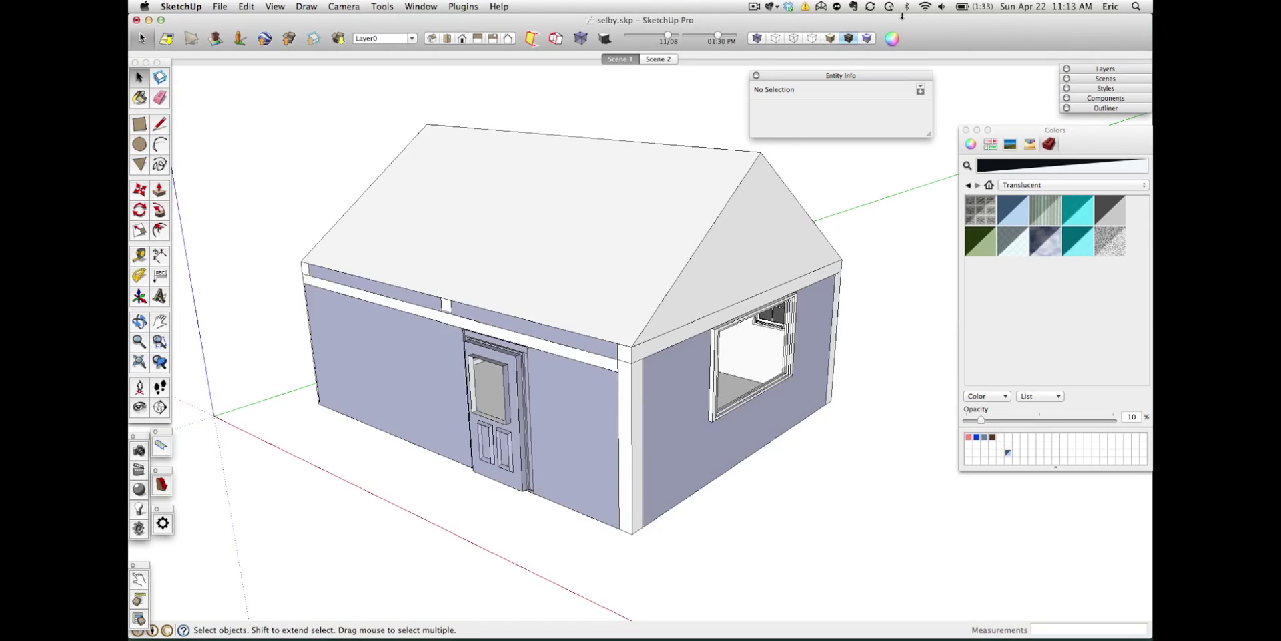
pyautogui.click(756, 76)
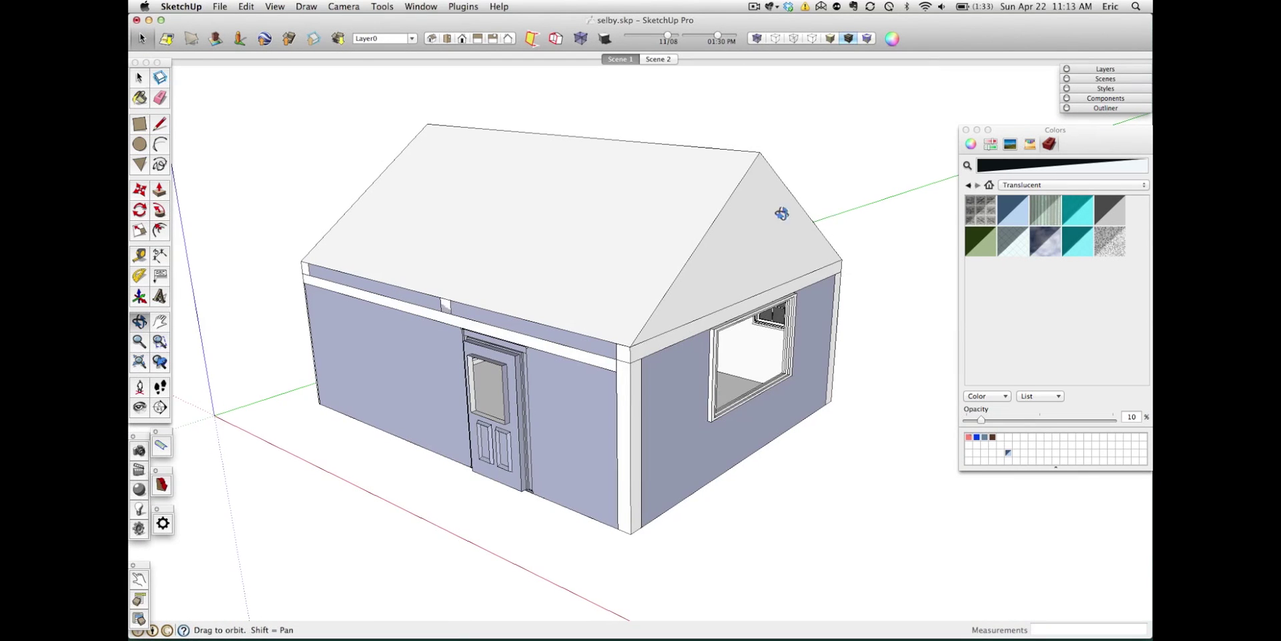
# Step: Delete the roof group to expose the kitchen interior from above
pyautogui.moveTo(466, 288); pyautogui.dragTo(624, 191, button='middle')
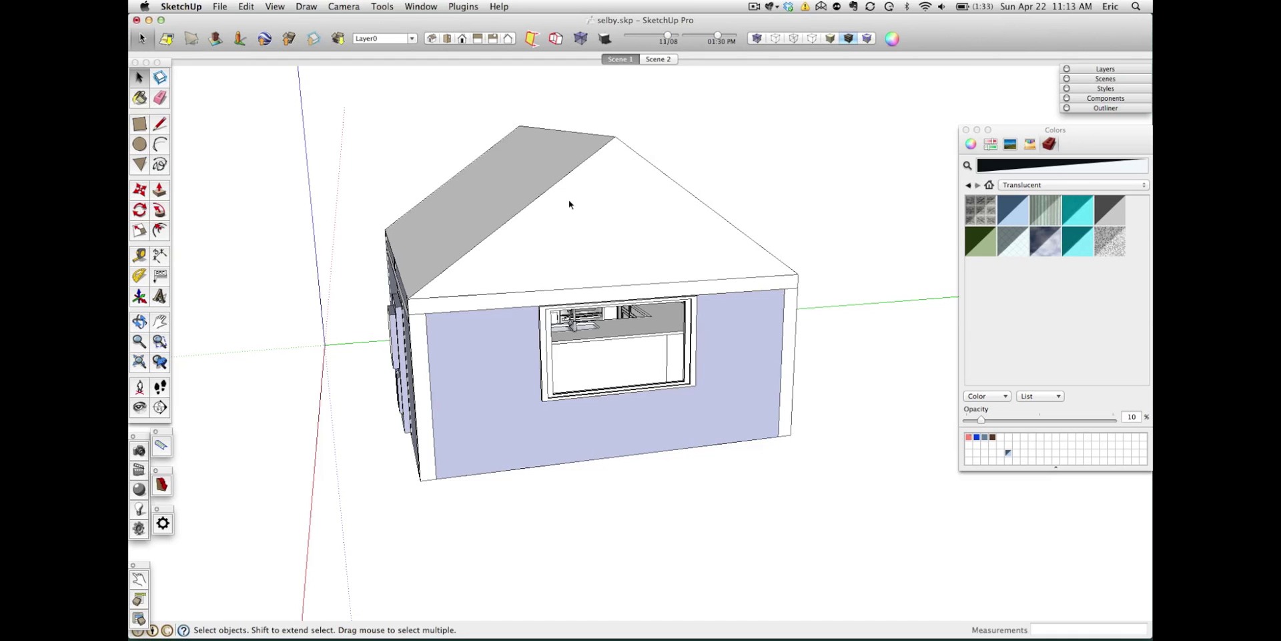
pyautogui.moveTo(568, 199); pyautogui.dragTo(740, 323, button='middle')
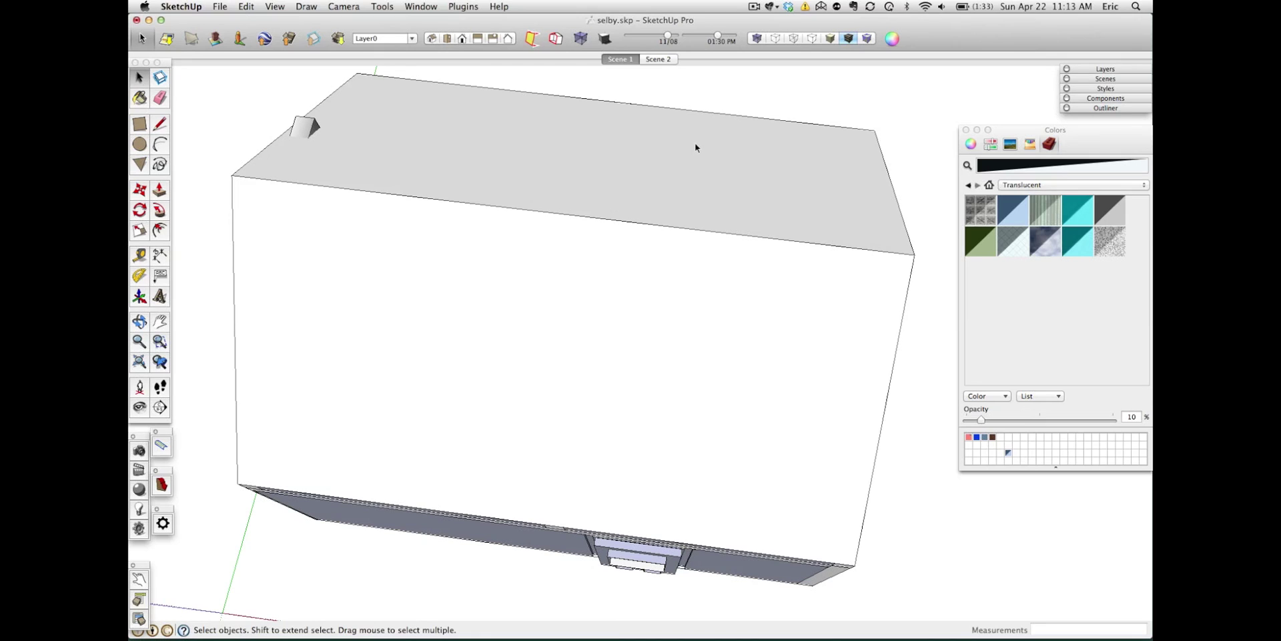
pyautogui.click(592, 196)
pyautogui.press('Delete')
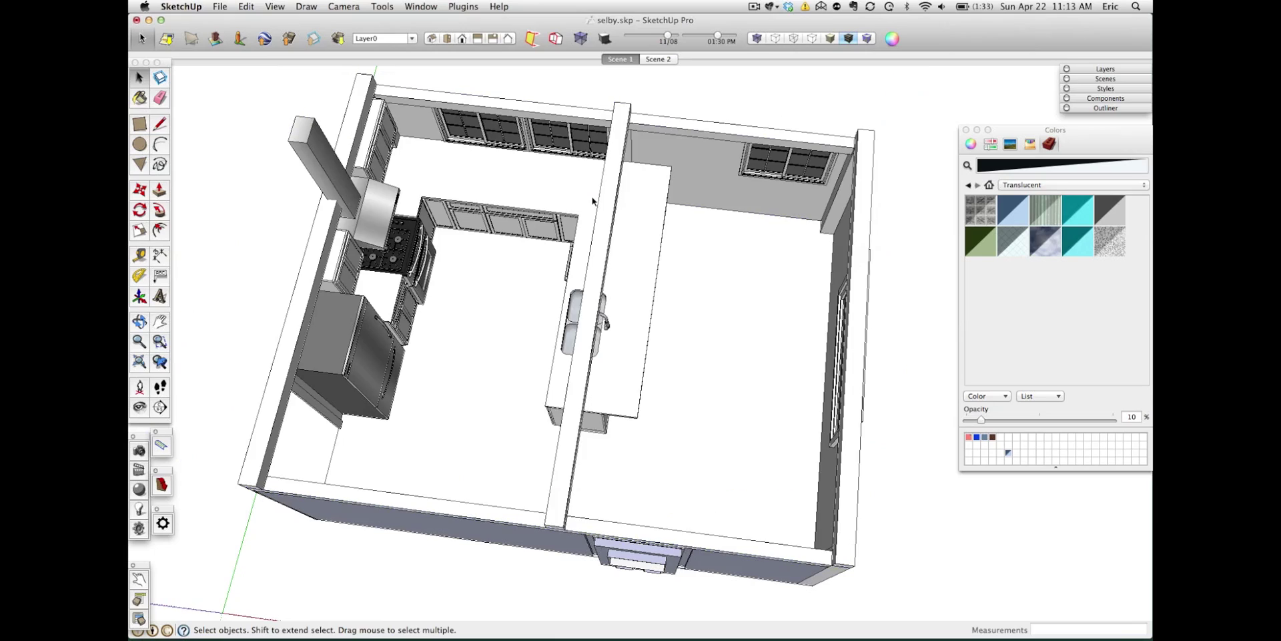
pyautogui.moveTo(592, 197); pyautogui.dragTo(624, 99, button='middle')
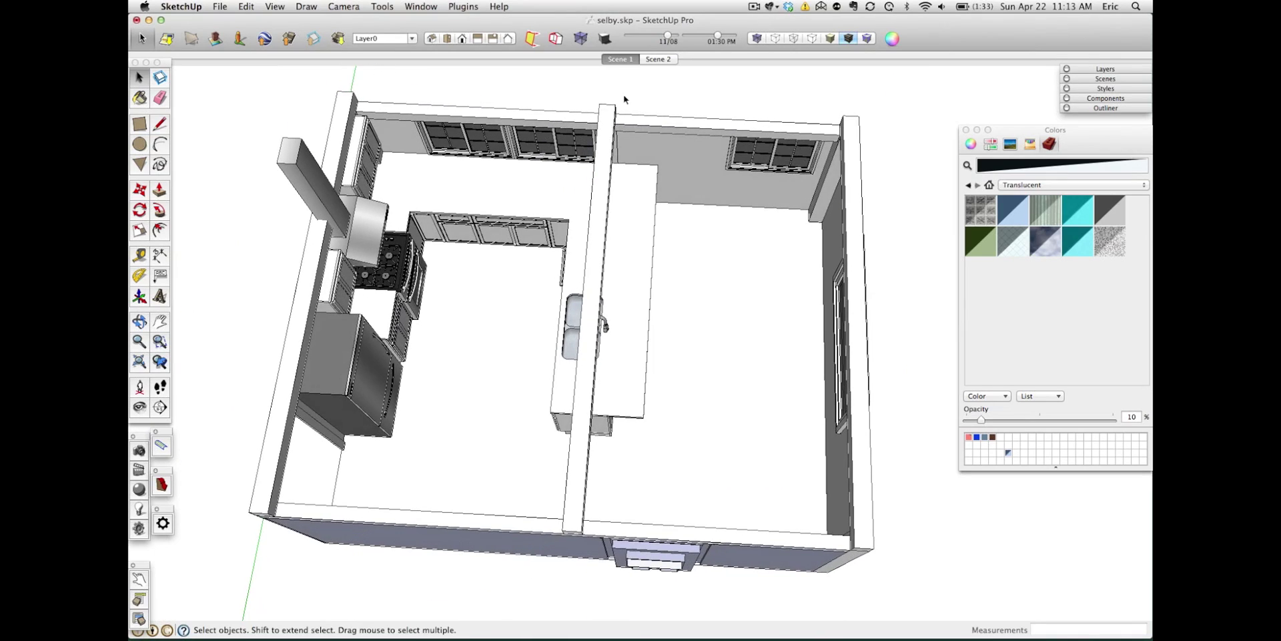
# Step: Look around the kitchen, its ceiling and the sink area from Scene 2, and return to the exterior in Scene 1
pyautogui.click(664, 60)
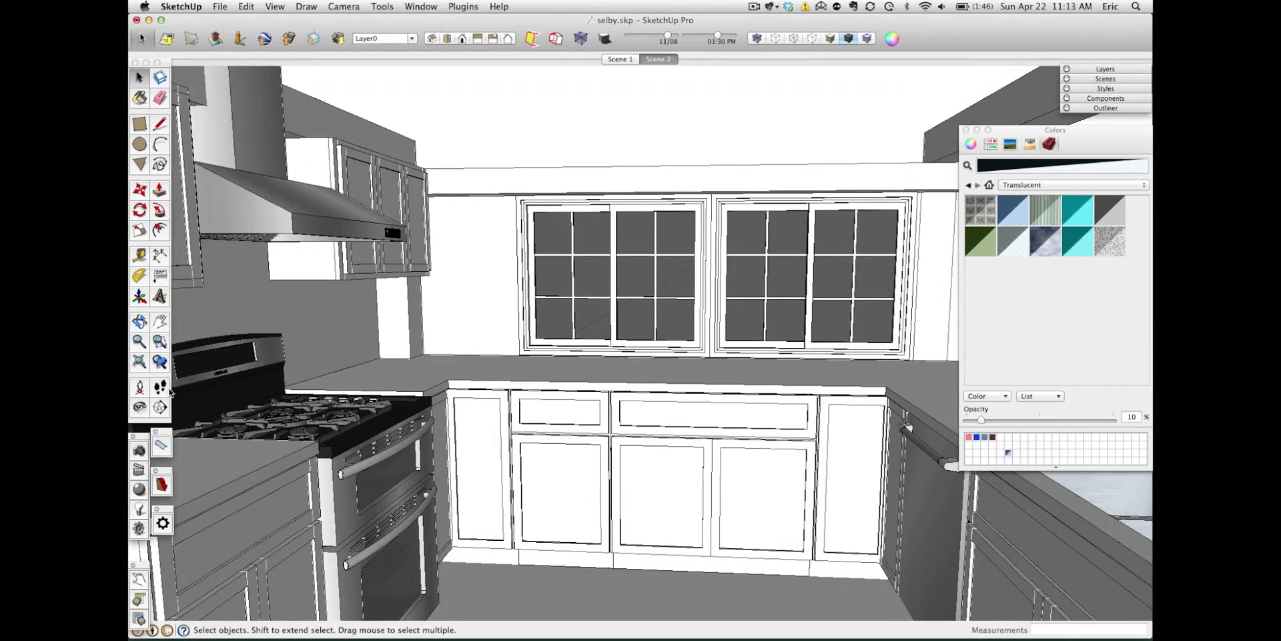
pyautogui.click(139, 406)
pyautogui.moveTo(611, 384); pyautogui.dragTo(680, 380)
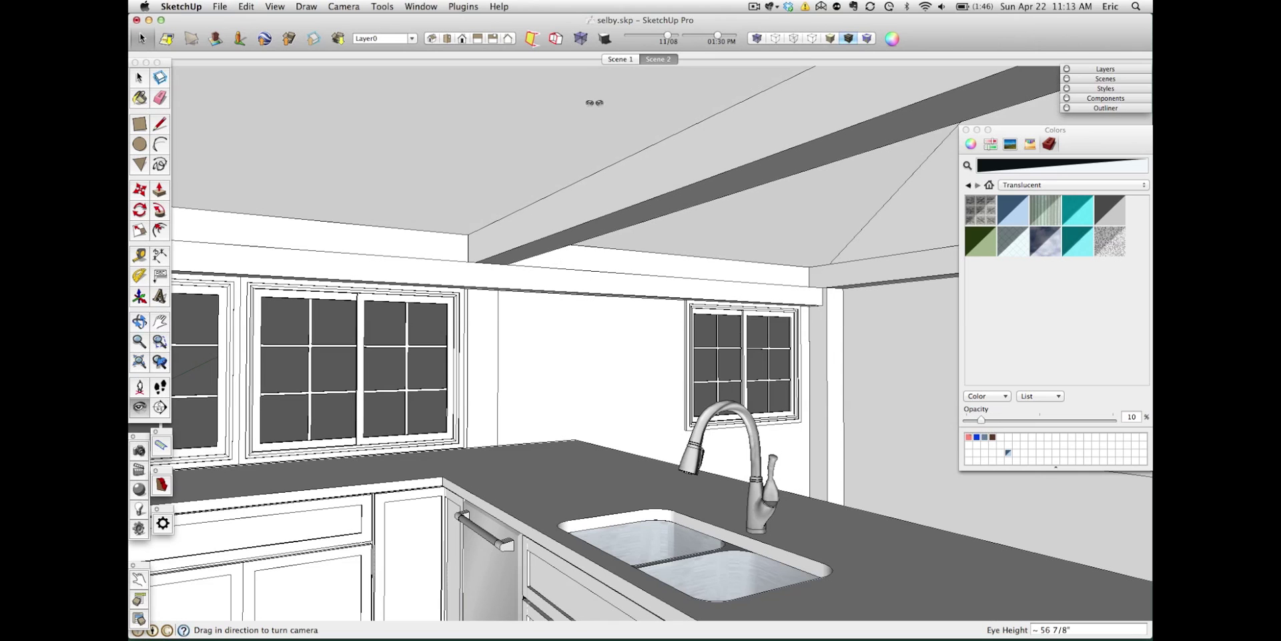
pyautogui.click(617, 59)
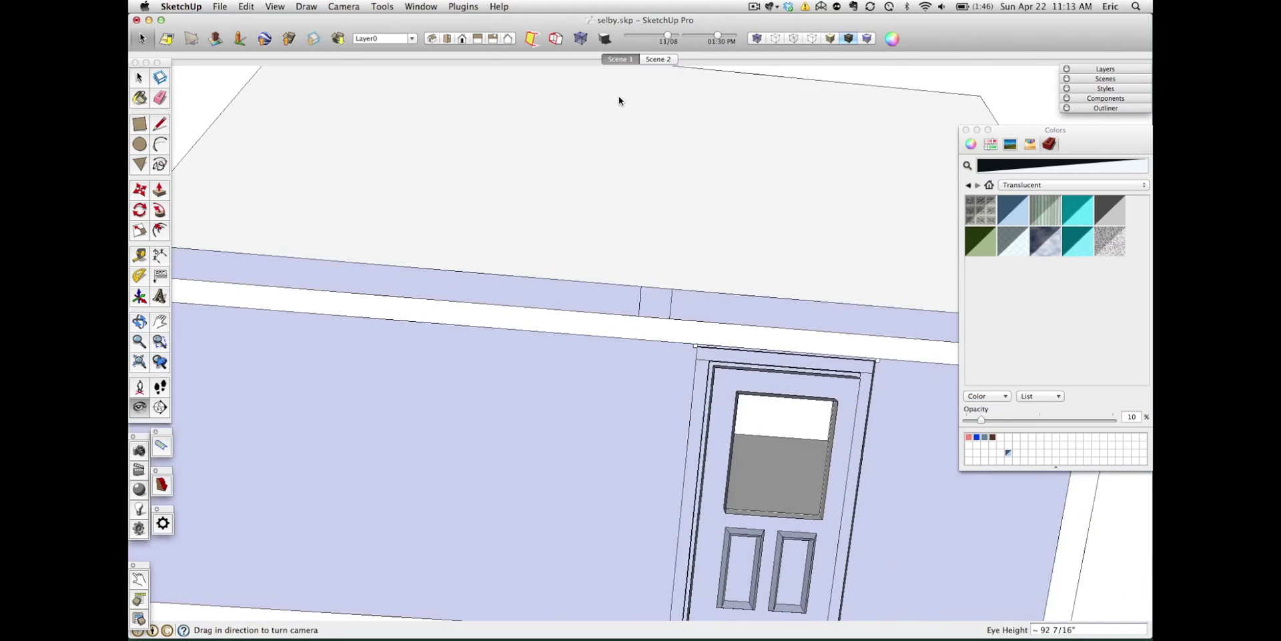
pyautogui.press('space')
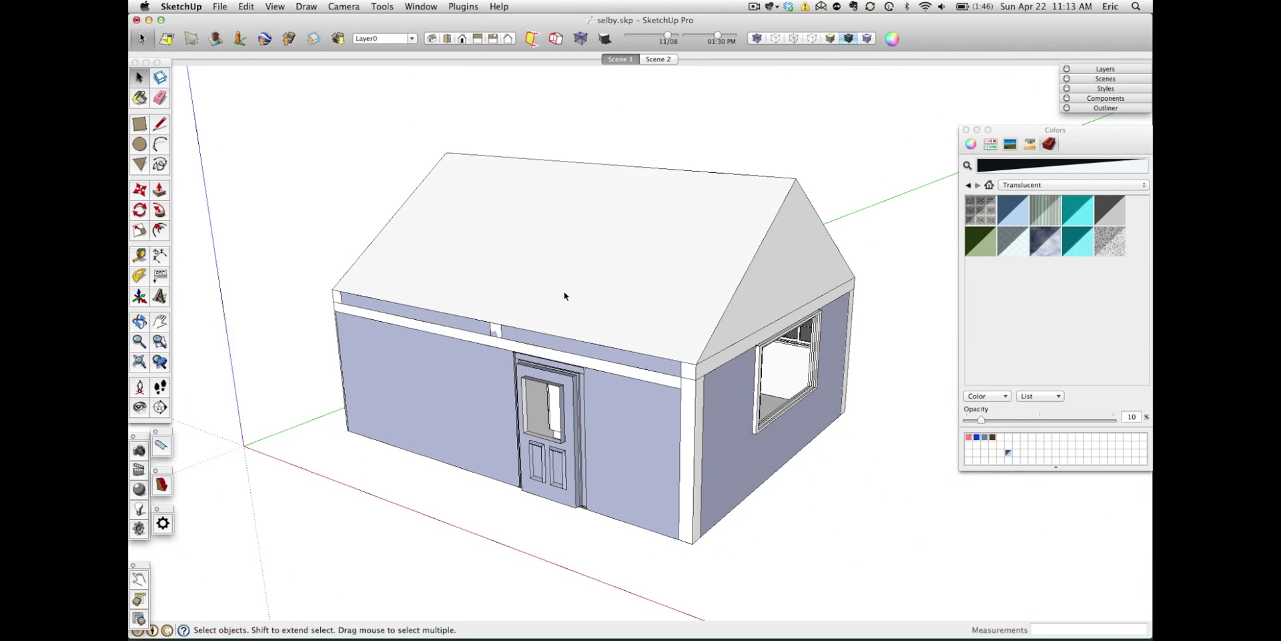
# Step: Open the roof group and paint the outside of its front slope with the blue Translucent library material at 0% opacity
pyautogui.click(612, 231)
pyautogui.click(784, 244)
pyautogui.click(737, 239)
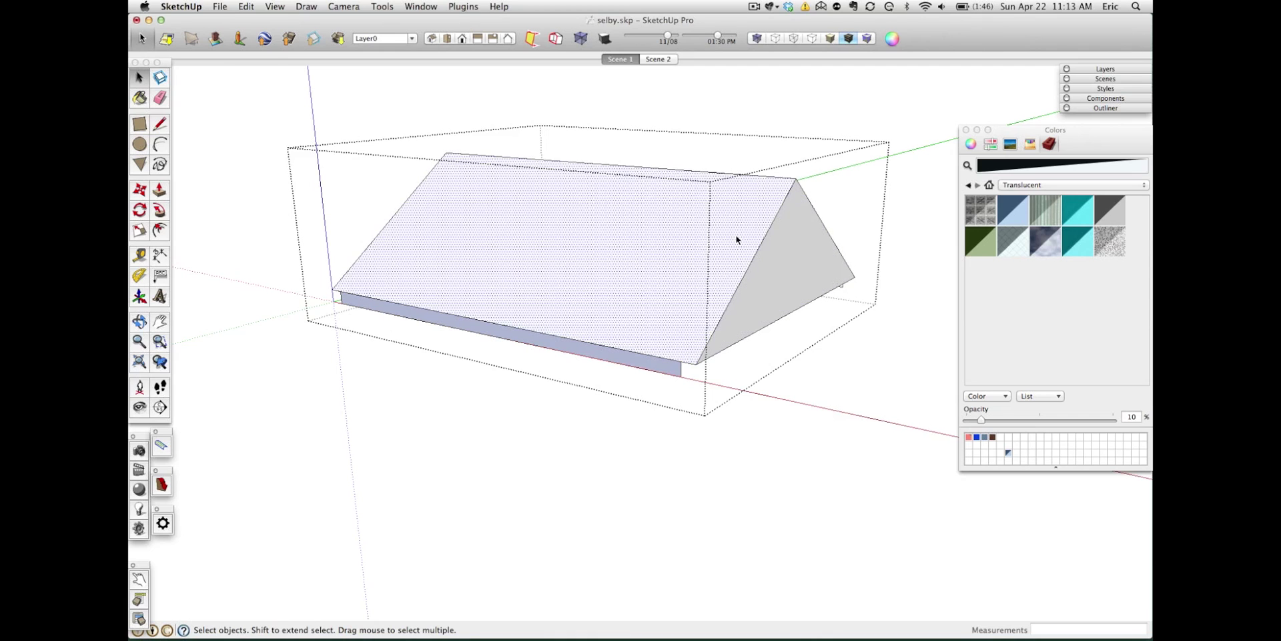
pyautogui.moveTo(757, 243); pyautogui.dragTo(583, 267, button='middle')
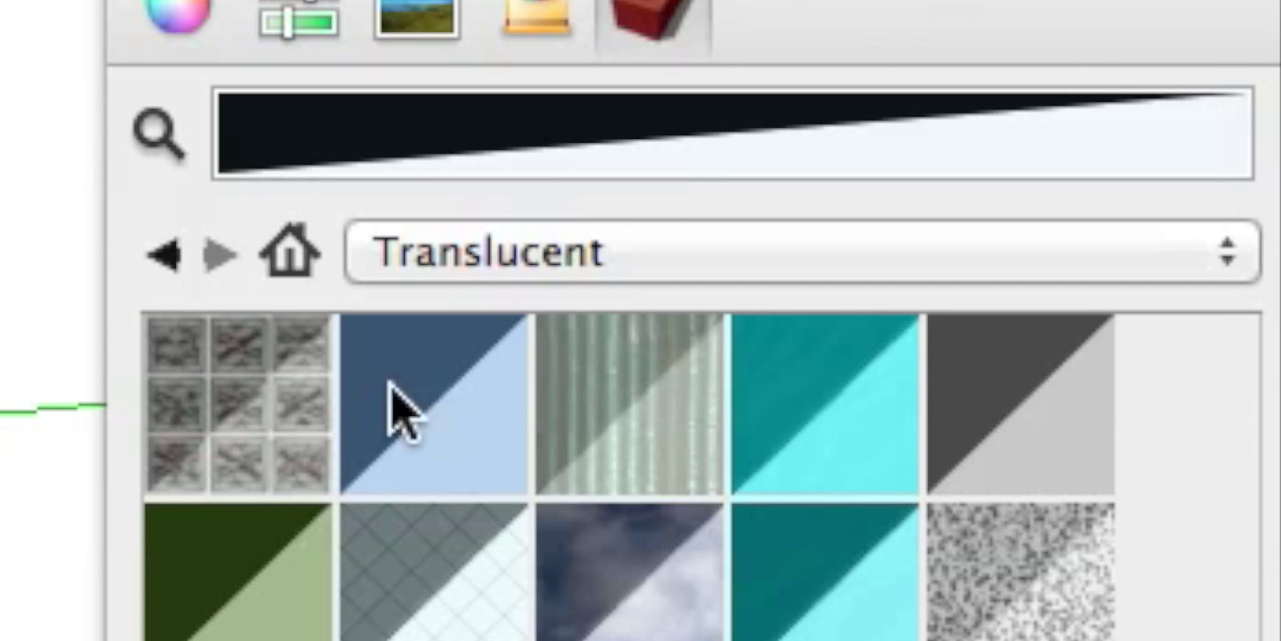
pyautogui.click(476, 430)
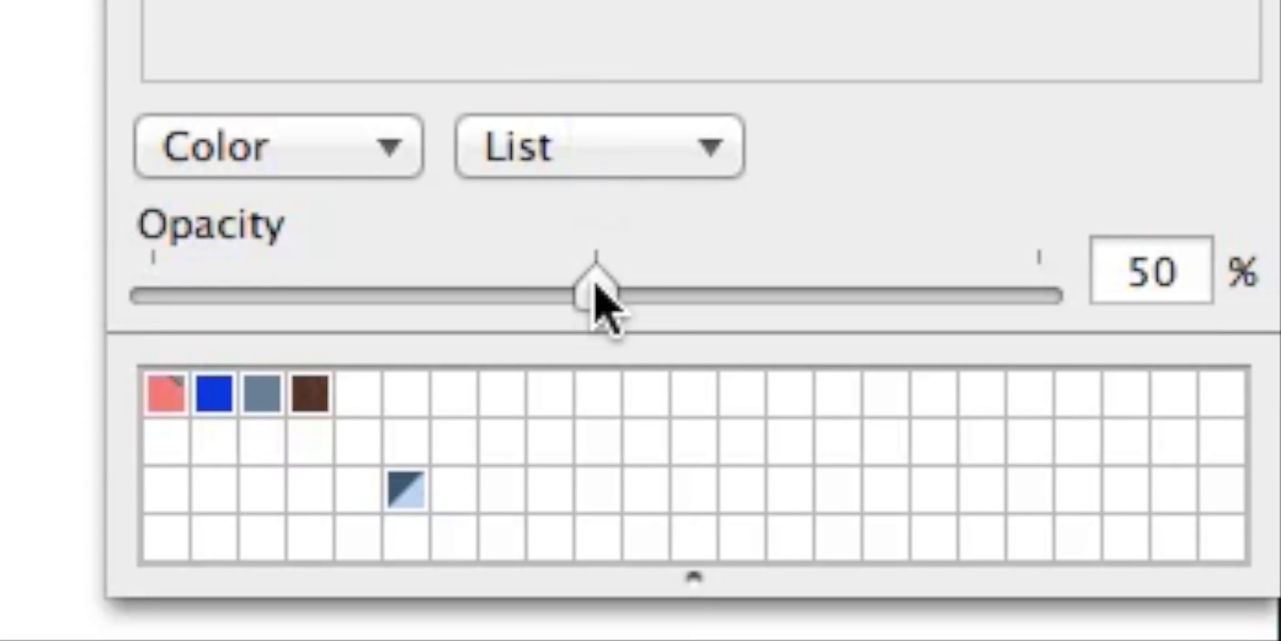
pyautogui.moveTo(587, 298); pyautogui.dragTo(23, 286)
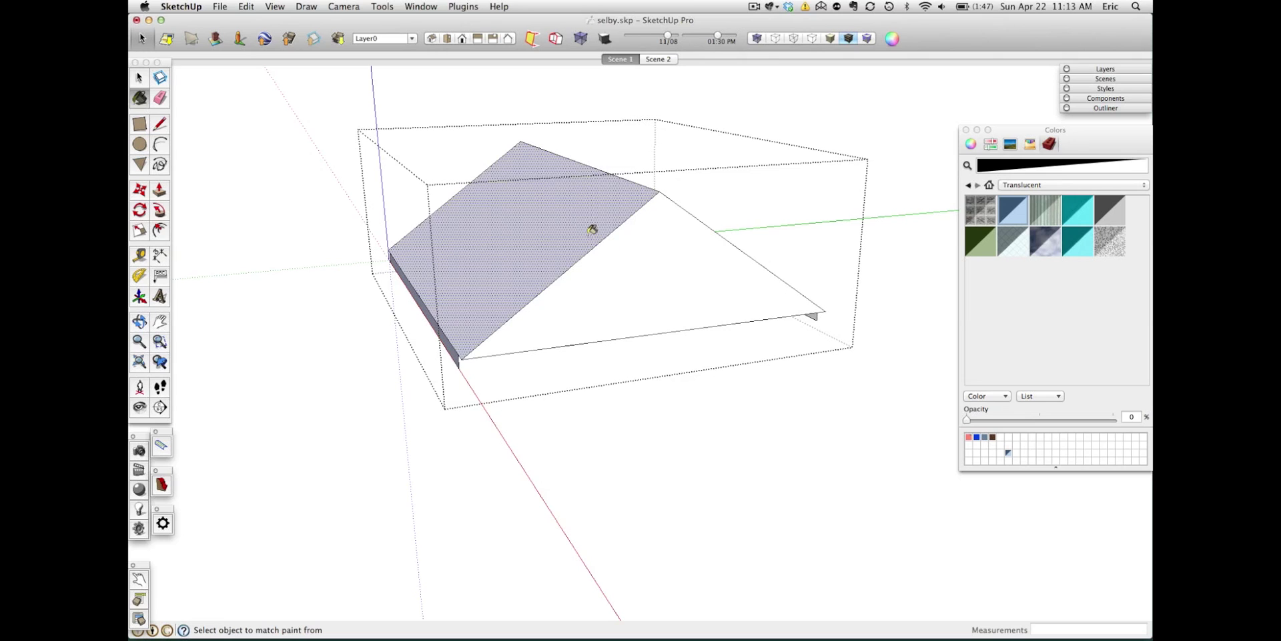
pyautogui.click(598, 233)
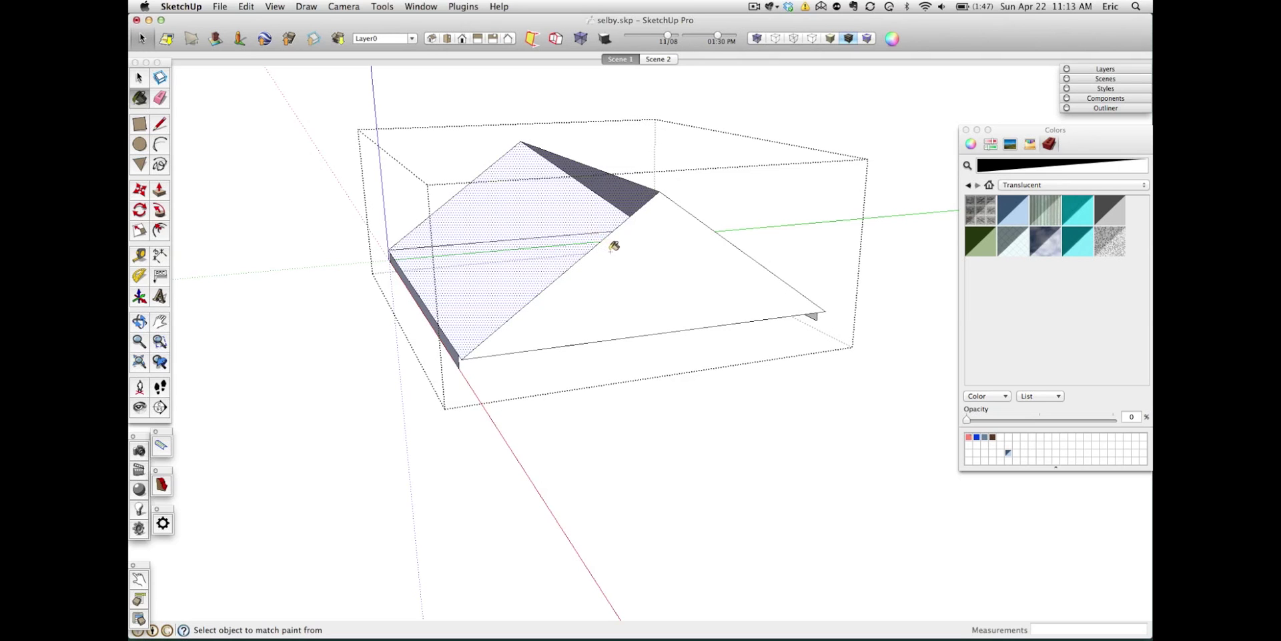
# Step: Paint the outside of the remaining roof faces with the 0% opacity blue material and close the roof group
pyautogui.moveTo(612, 243)
pyautogui.mouseDown(button='middle')
pyautogui.moveTo(664, 292)
pyautogui.moveTo(703, 295)
pyautogui.moveTo(492, 298)
pyautogui.moveTo(573, 238)
pyautogui.moveTo(266, 243)
pyautogui.moveTo(517, 226)
pyautogui.moveTo(774, 249)
pyautogui.moveTo(583, 225)
pyautogui.moveTo(554, 209)
pyautogui.moveTo(449, 374)
pyautogui.mouseUp(button='middle')
pyautogui.click(707, 294)
pyautogui.click(574, 238)
pyautogui.click(805, 220)
pyautogui.press('space')
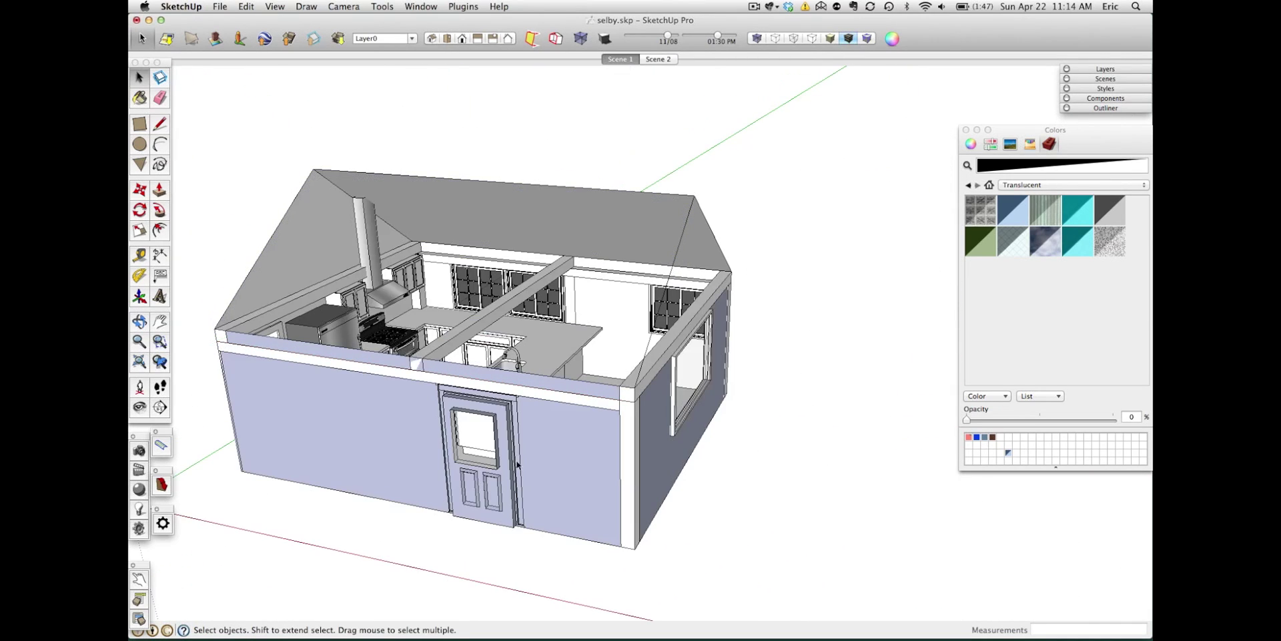
# Step: Examine the house through its transparent roof from directly above and from the front
pyautogui.moveTo(518, 465); pyautogui.dragTo(676, 372, button='middle')
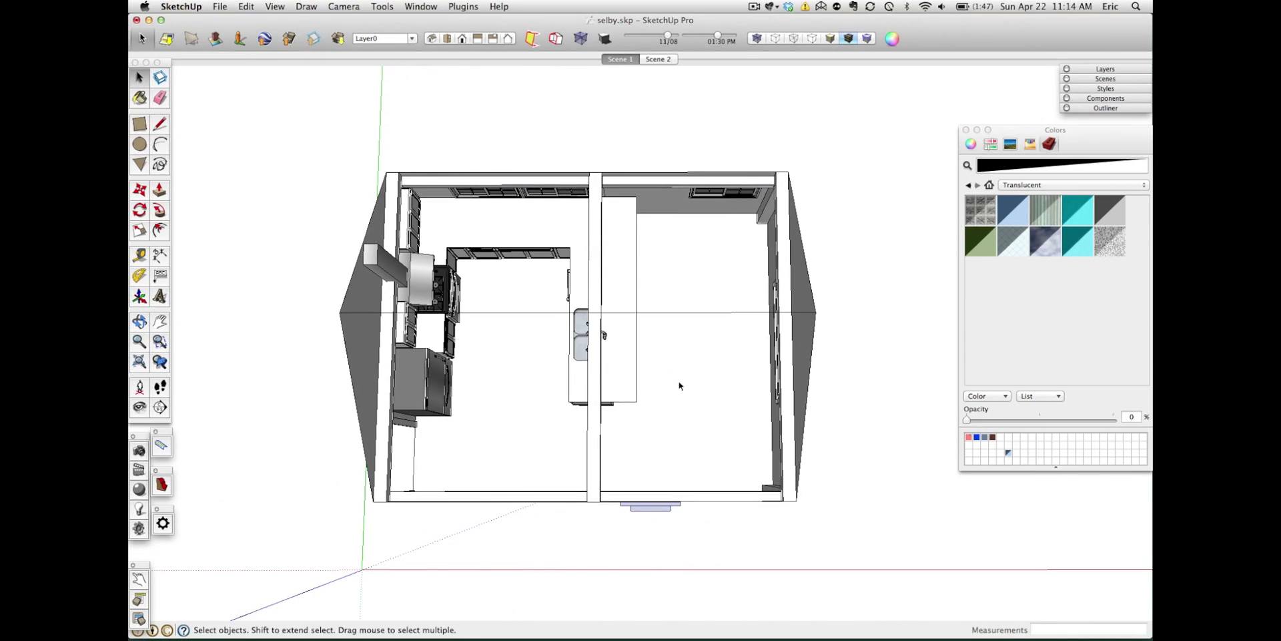
pyautogui.moveTo(682, 425); pyautogui.dragTo(657, 150, button='middle')
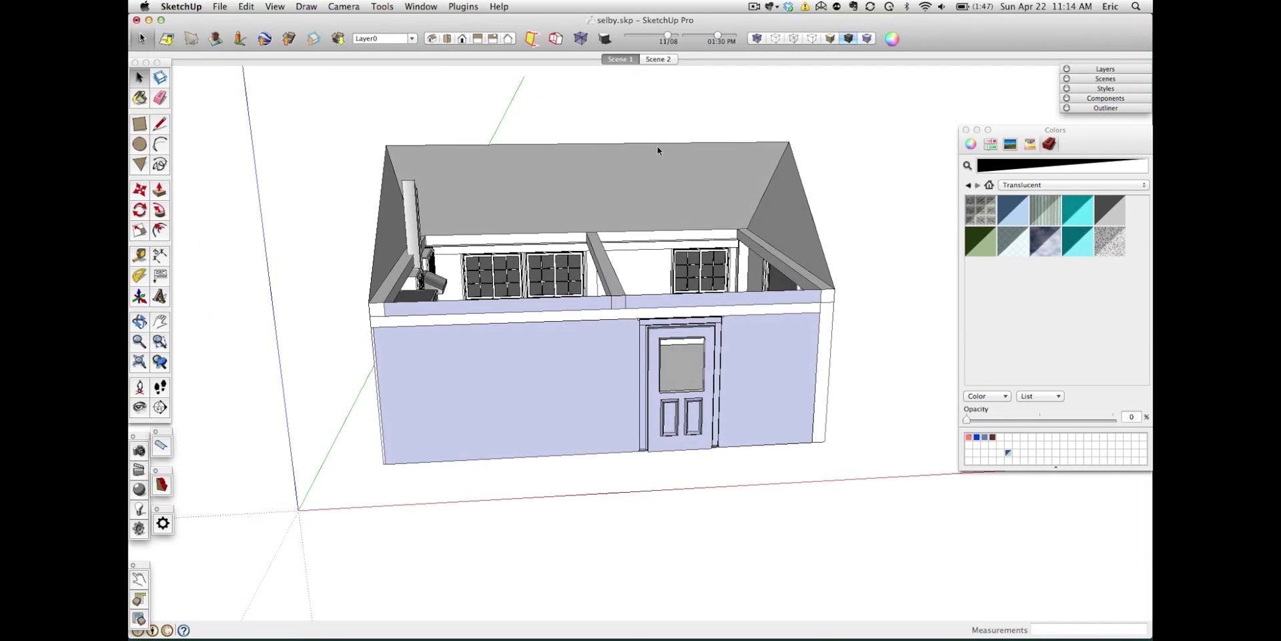
pyautogui.scroll(3, 657, 150)
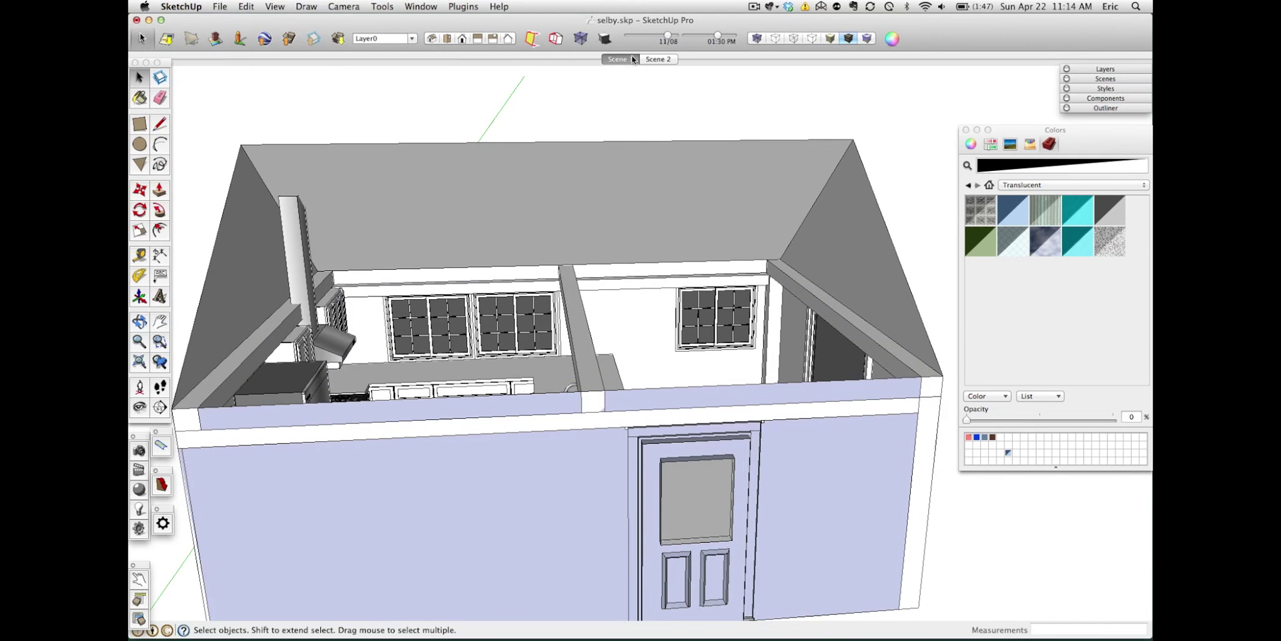
# Step: Close the Colors window, look around the kitchen and up at its ceiling from Scene 2, and return to Scene 1
pyautogui.click(664, 60)
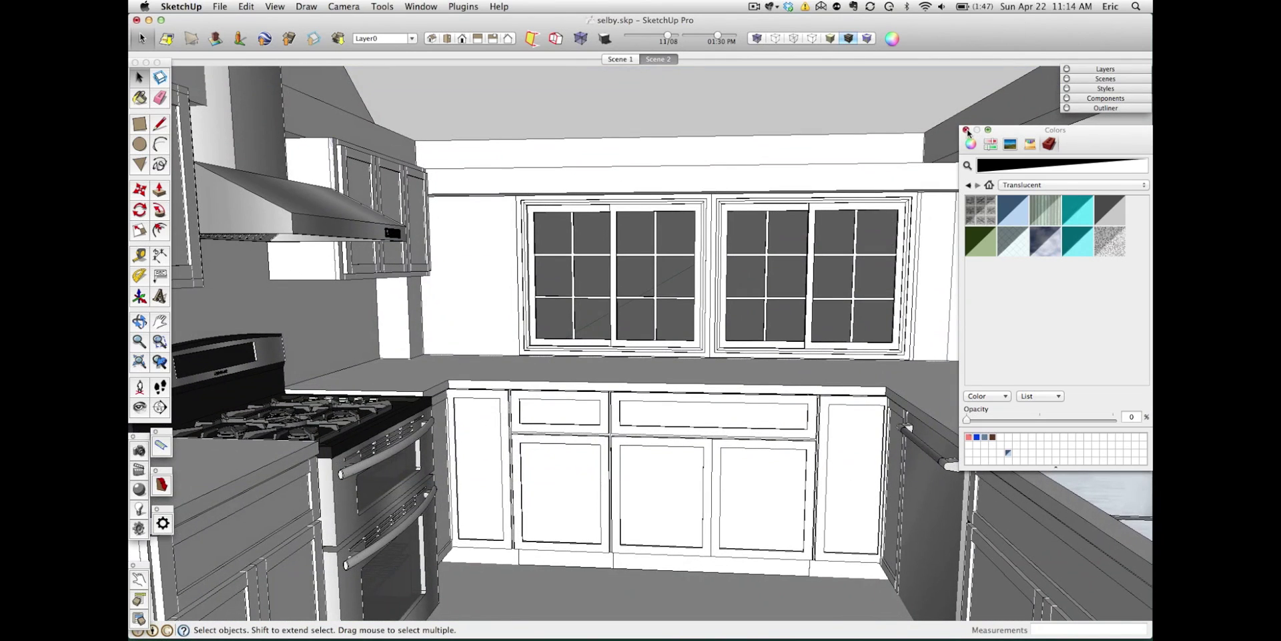
pyautogui.click(977, 131)
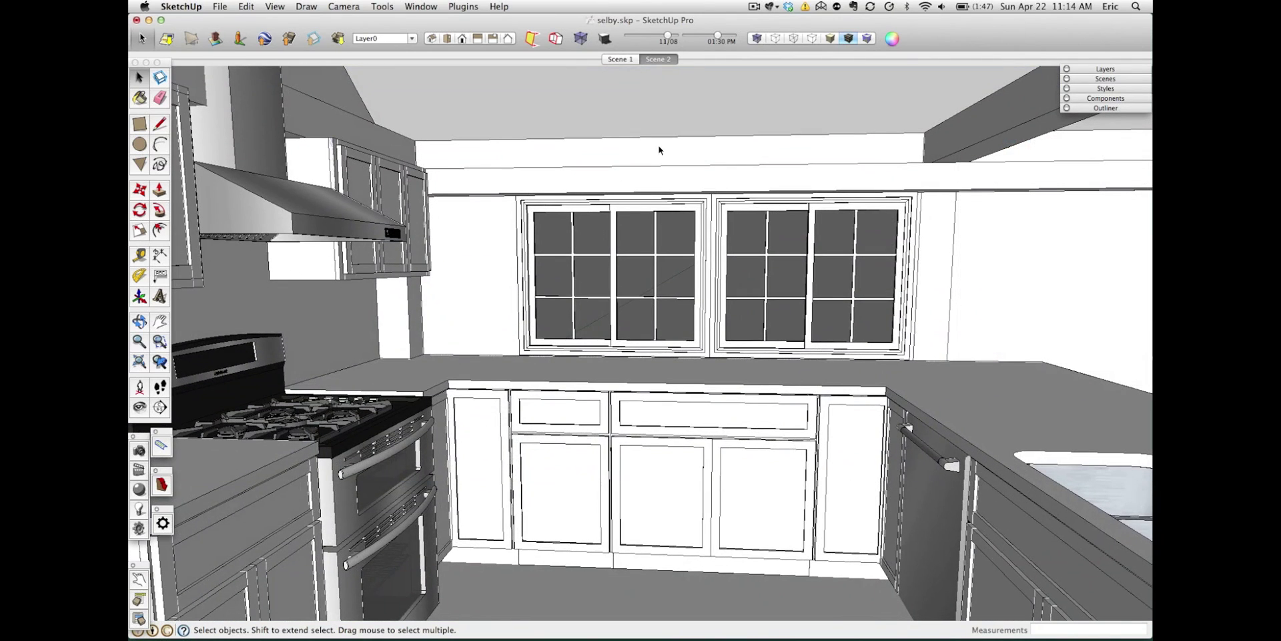
pyautogui.click(139, 407)
pyautogui.moveTo(483, 435); pyautogui.dragTo(582, 413)
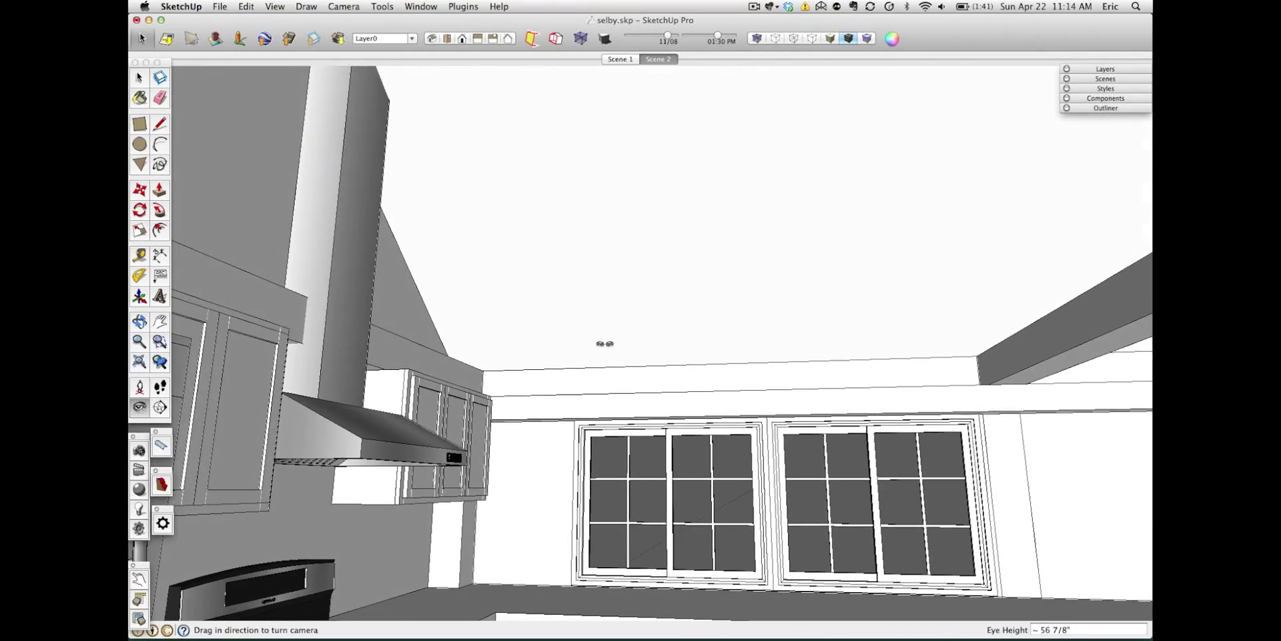
pyautogui.click(615, 62)
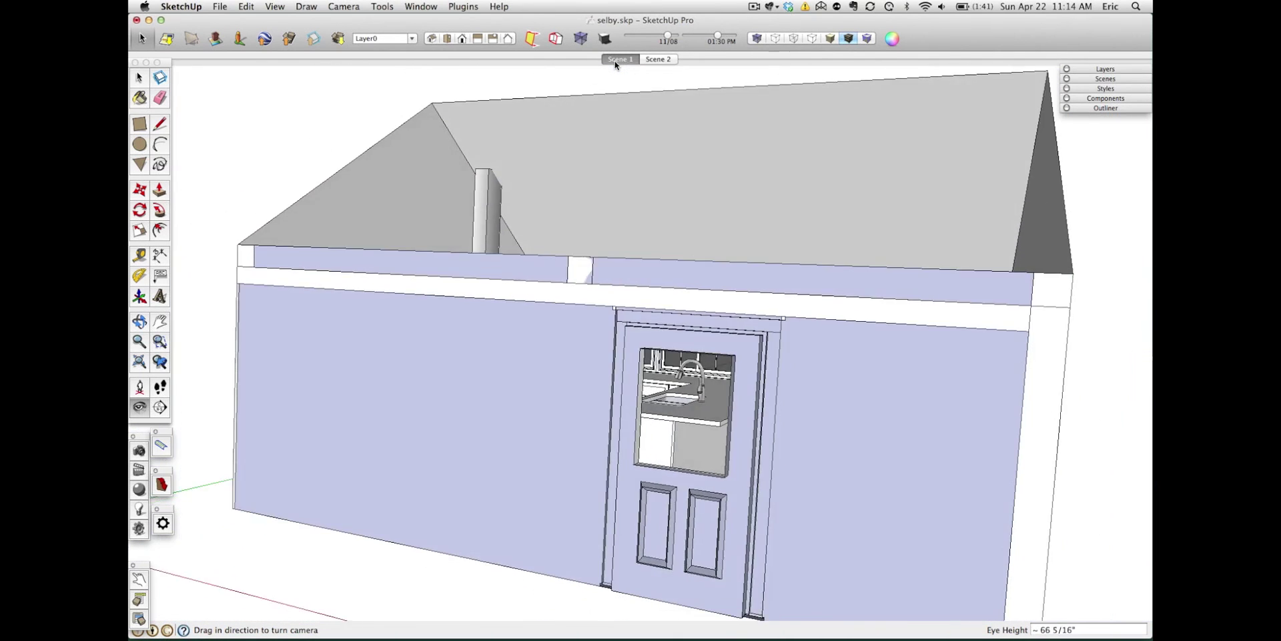